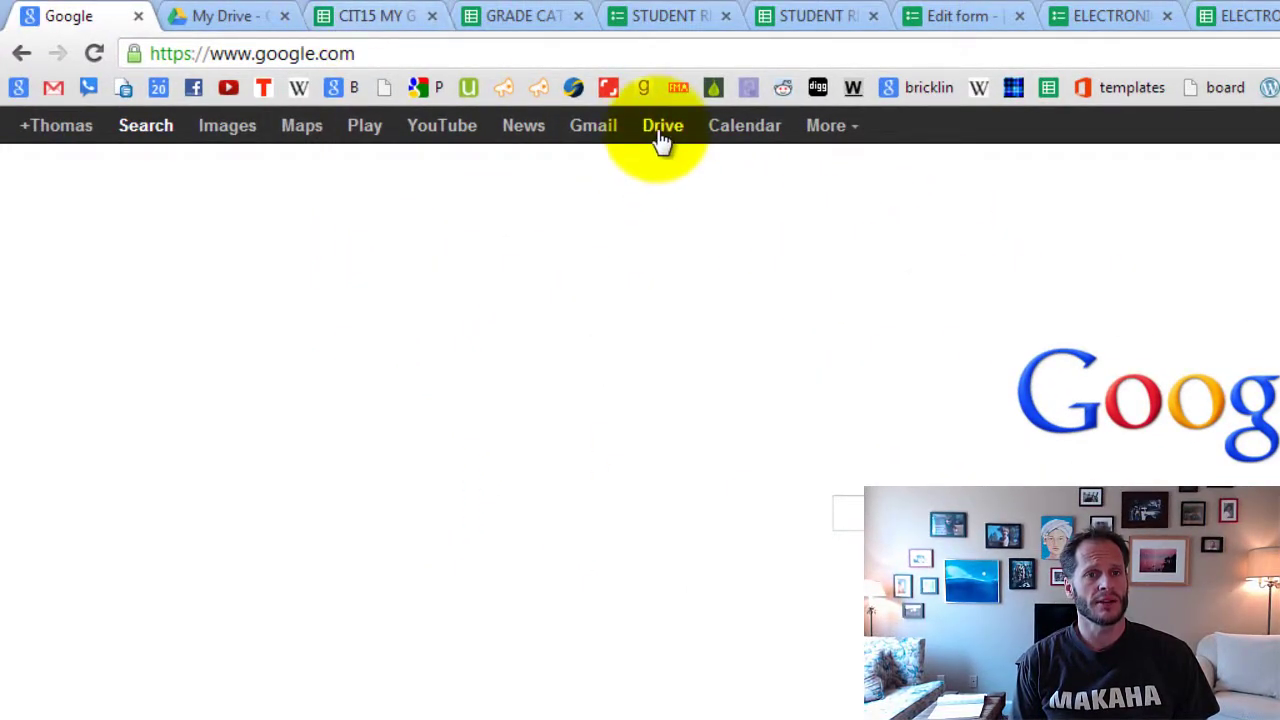
# Step: Open Google Drive from the Google home page and close the duplicate My Drive tab
pyautogui.click(660, 132)
pyautogui.click(255, 16)
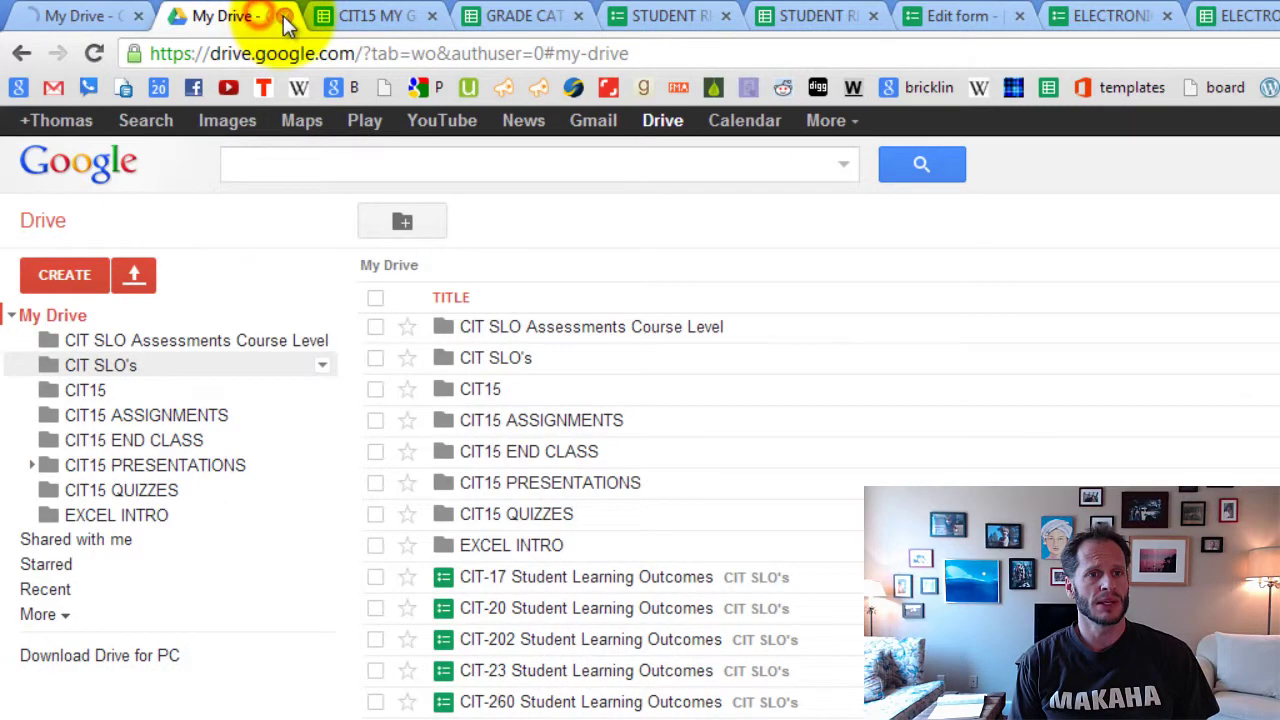
pyautogui.click(86, 16)
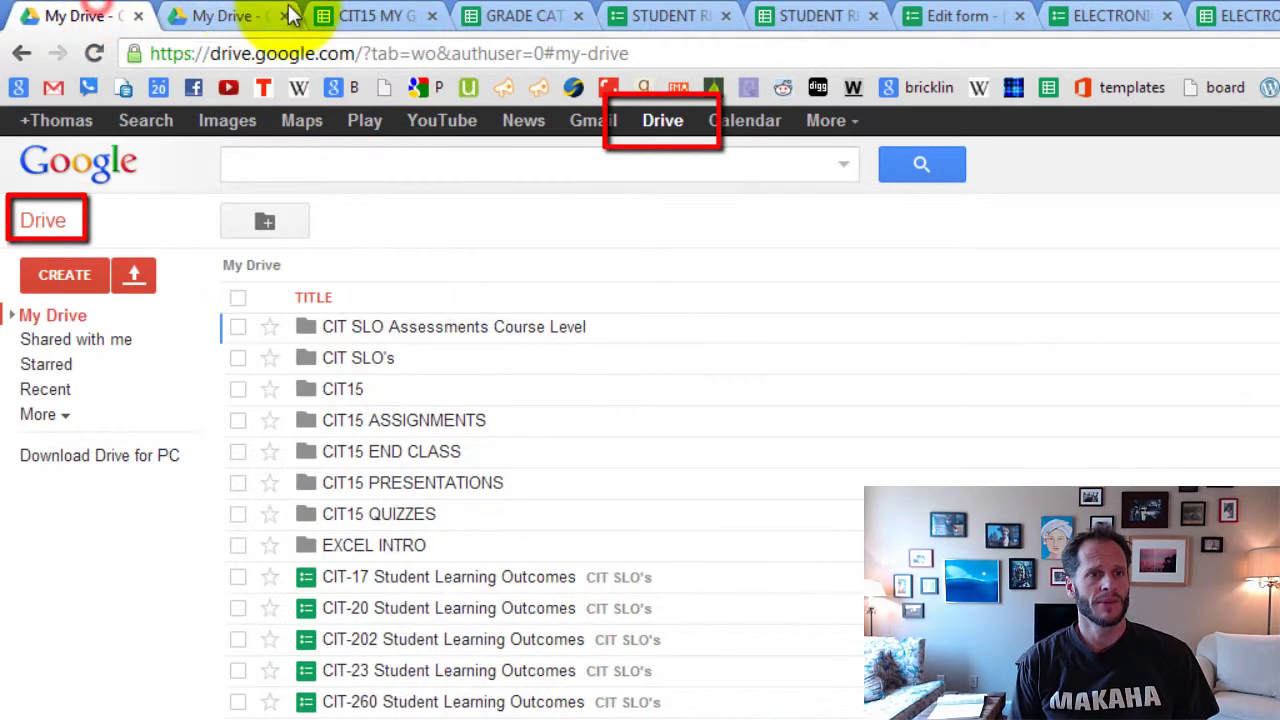
pyautogui.click(285, 17)
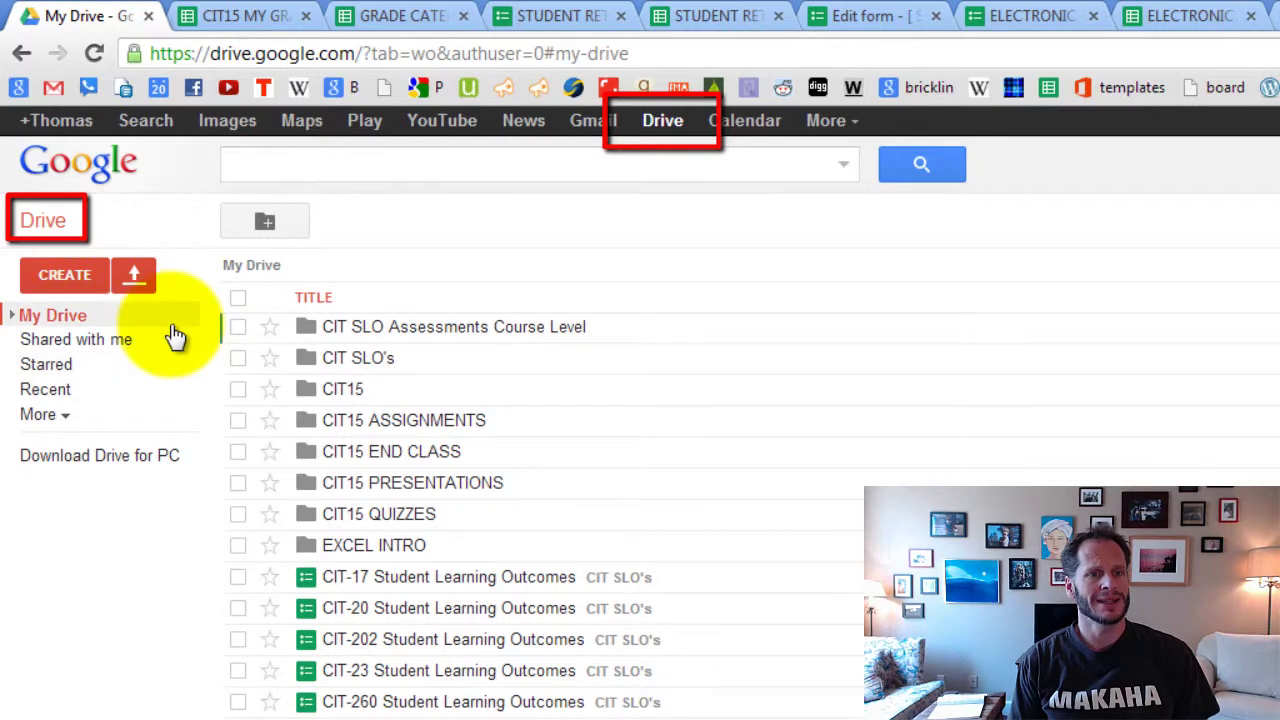
# Step: Review the file types that can be created in Drive
pyautogui.click(86, 279)
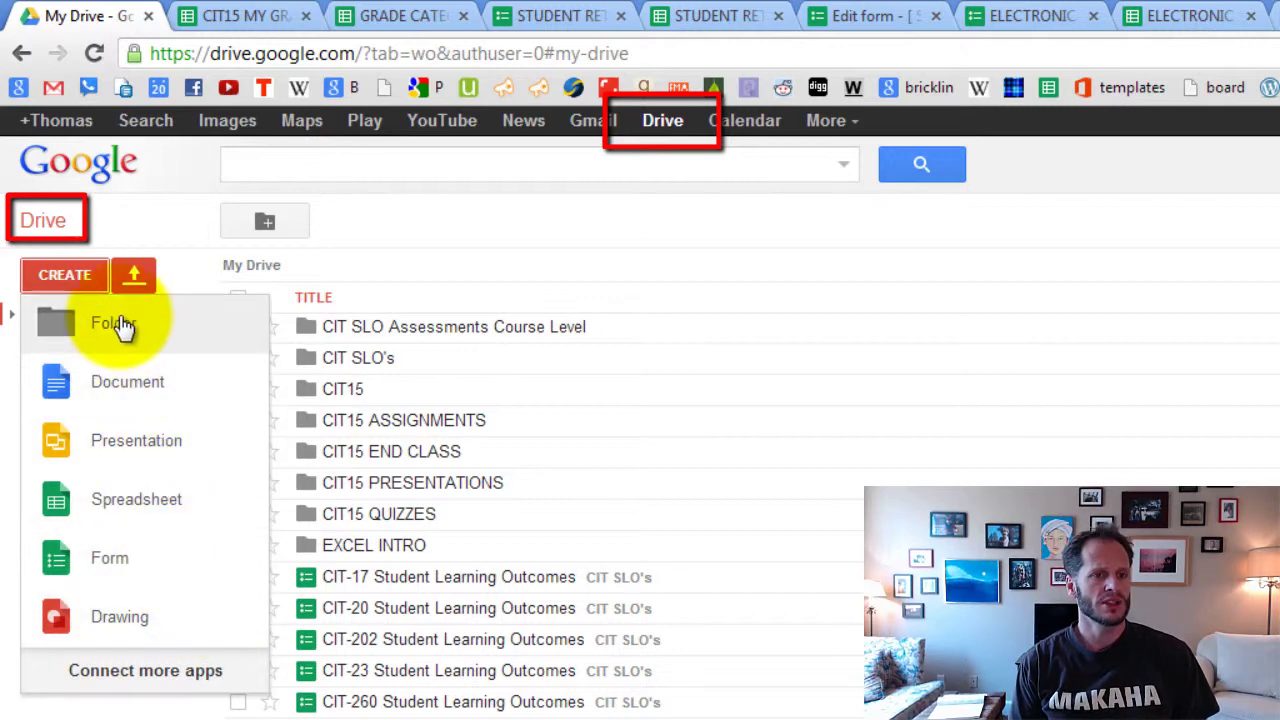
pyautogui.click(1236, 240)
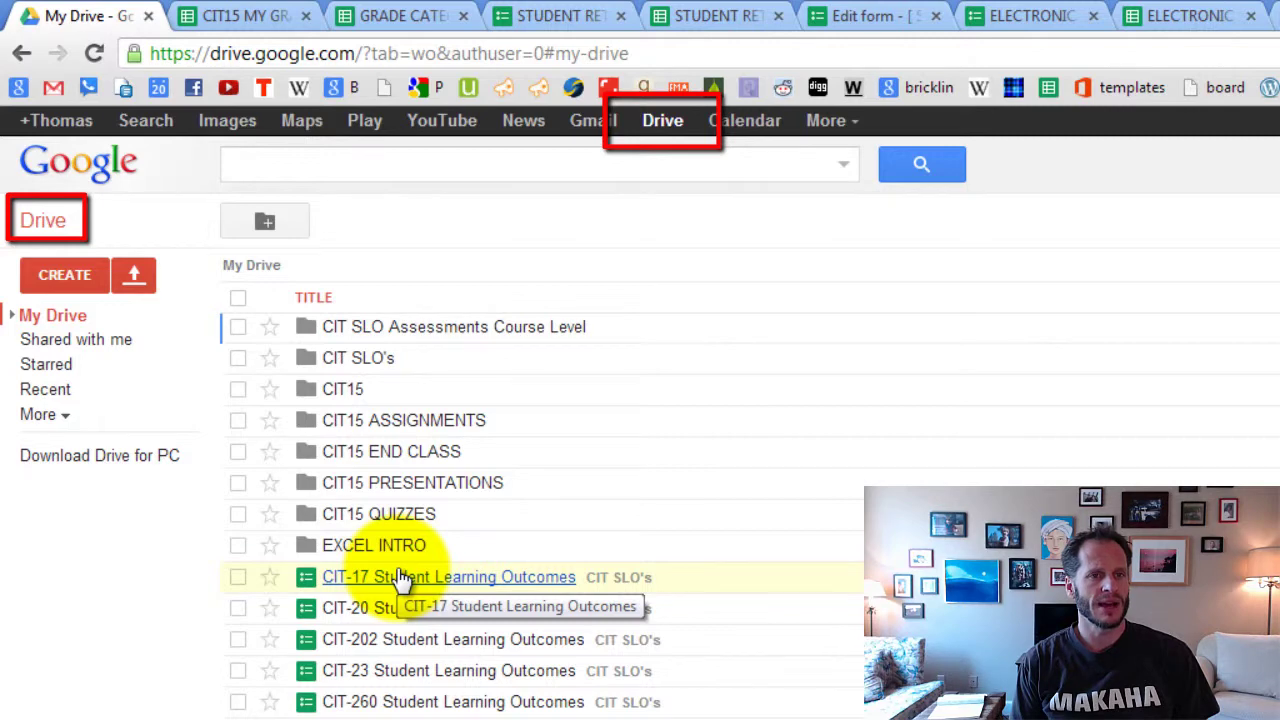
pyautogui.click(215, 14)
pyautogui.click(115, 12)
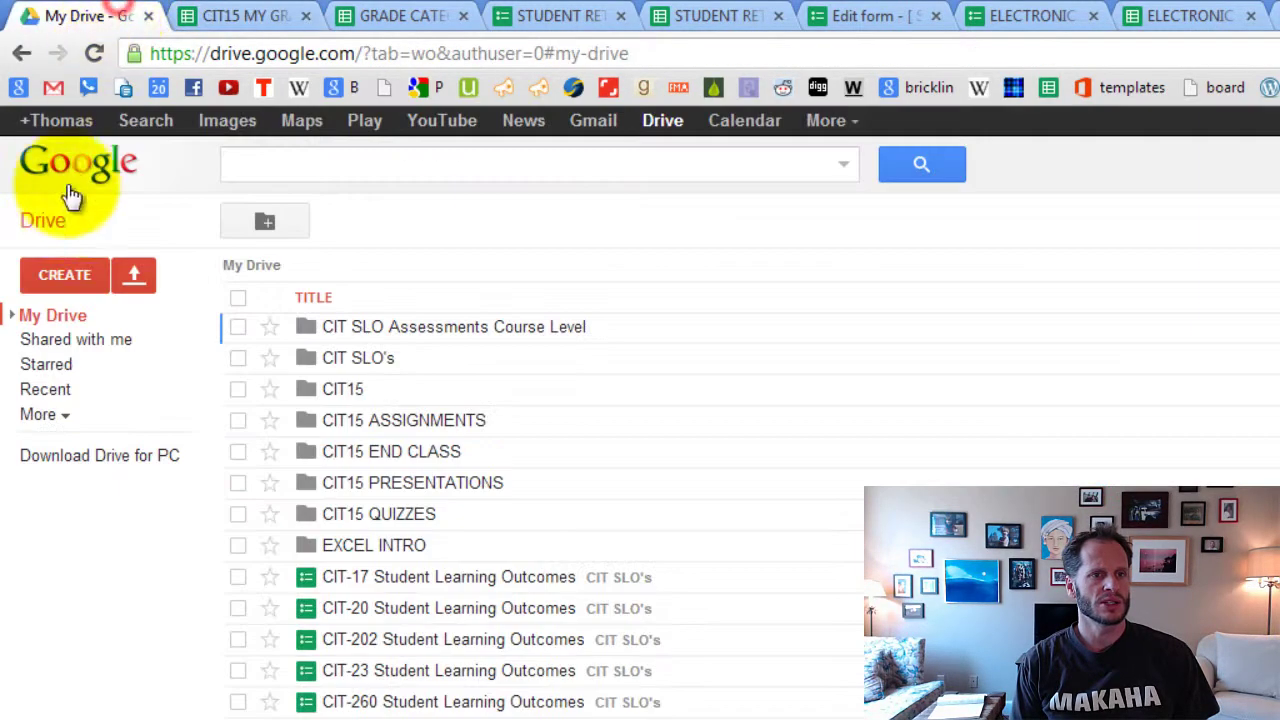
pyautogui.click(60, 268)
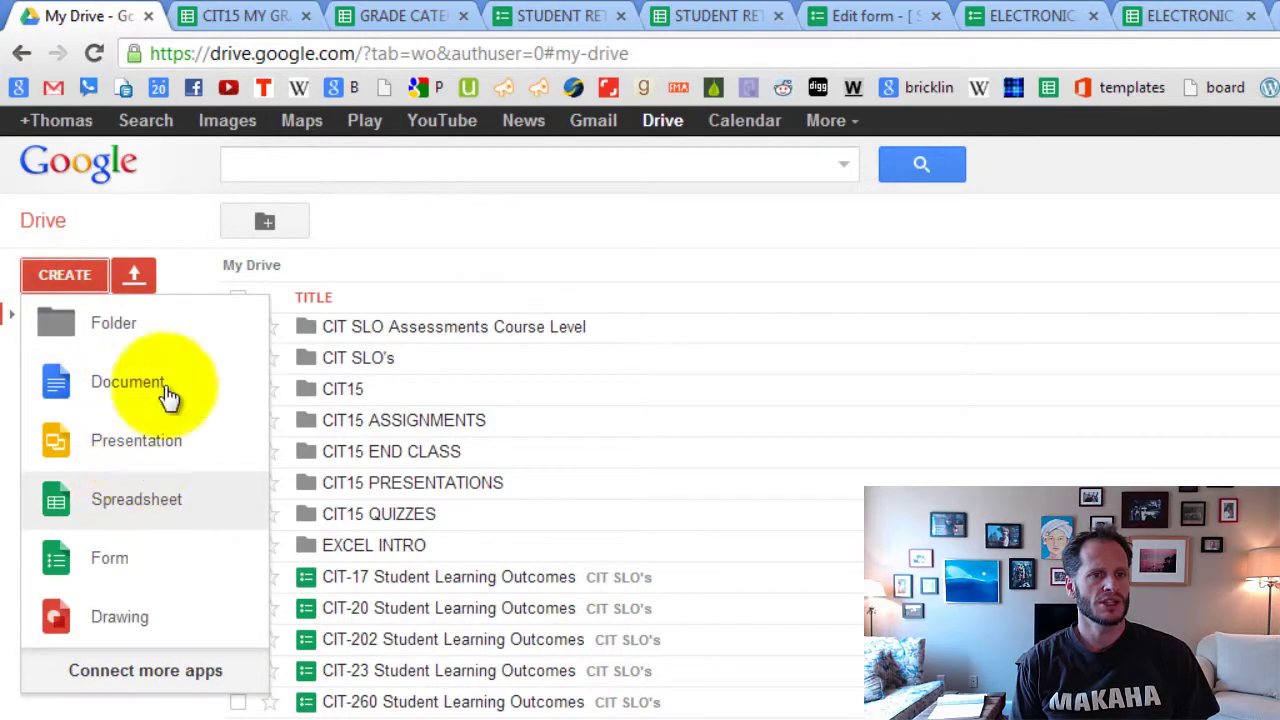
# Step: Open the CIT15 MY GRADE EXAMPLE spreadsheet and examine the assignment grades in D1:E21 and category weights in A1:B5
pyautogui.click(248, 20)
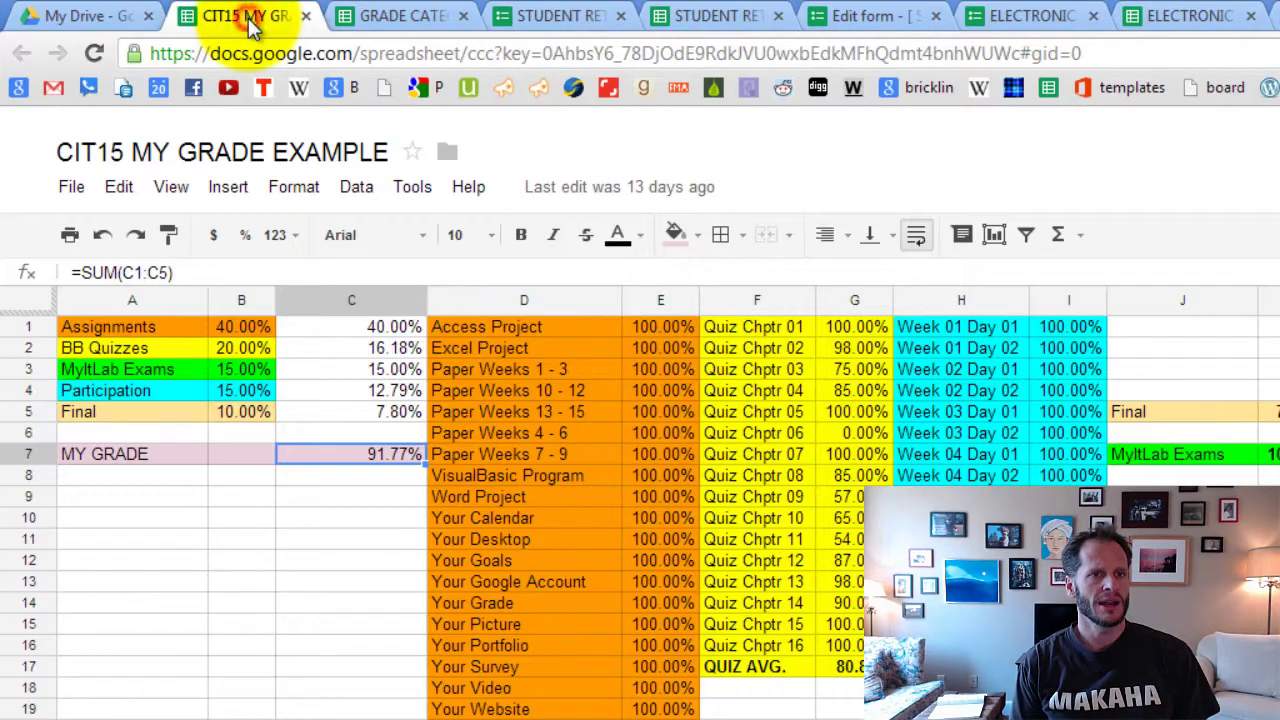
pyautogui.click(457, 410)
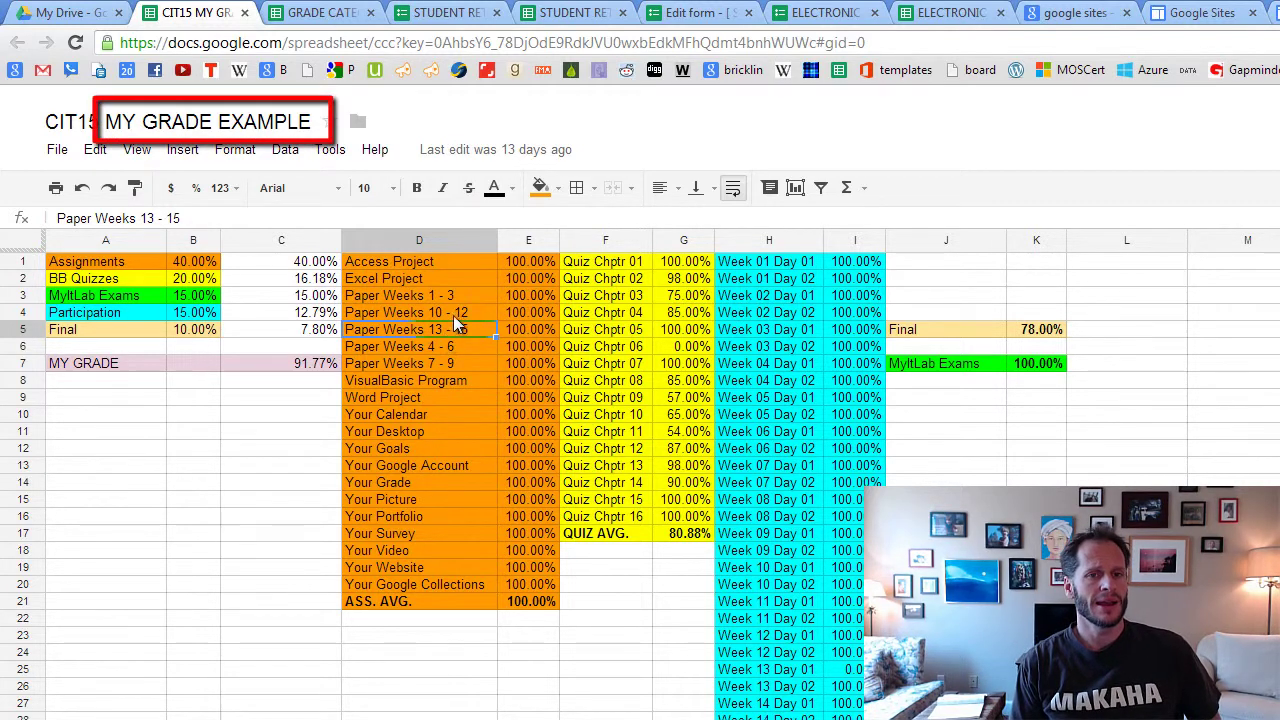
pyautogui.moveTo(420, 262); pyautogui.dragTo(530, 603)
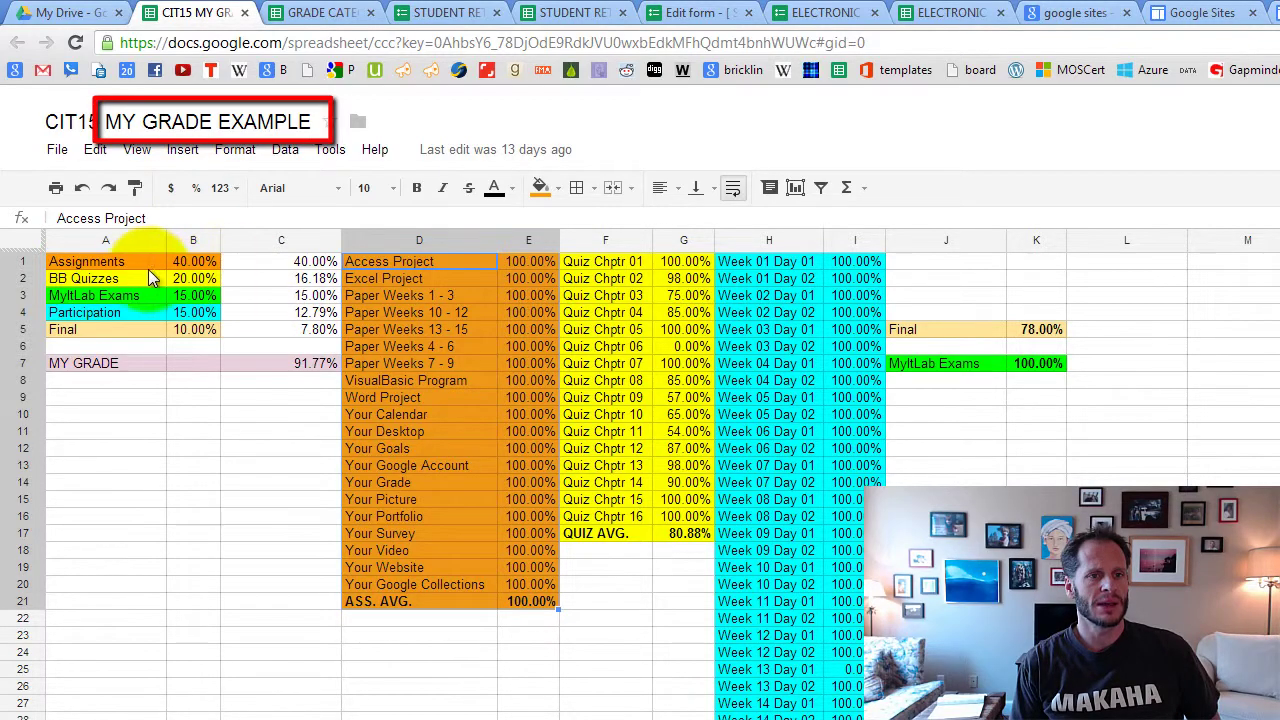
pyautogui.click(134, 261)
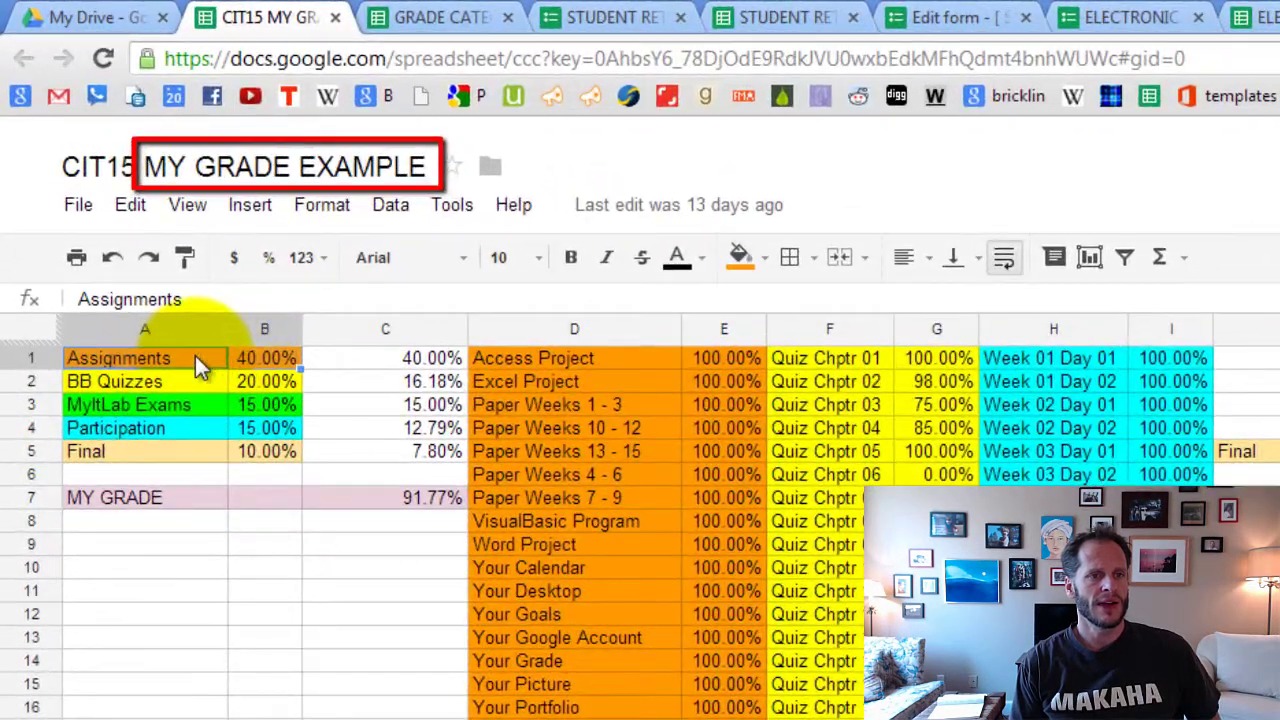
pyautogui.moveTo(195, 355); pyautogui.dragTo(273, 446)
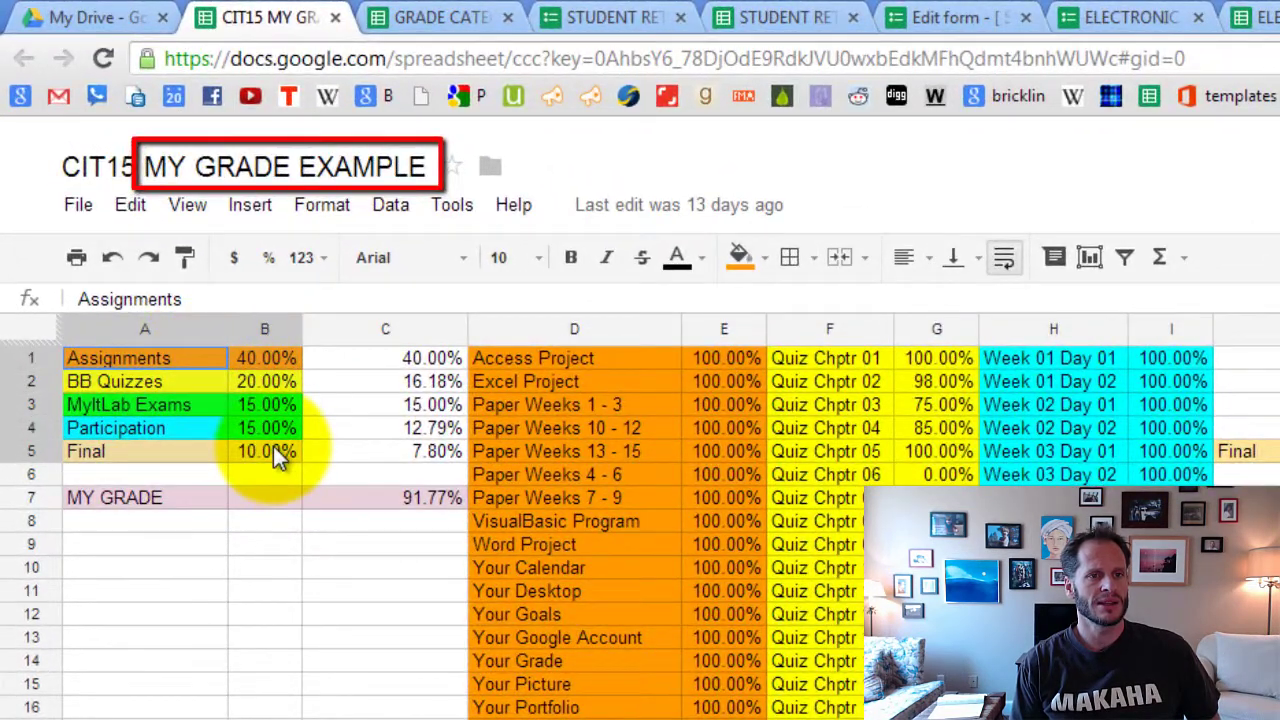
# Step: Inspect each category's weight in B1:B5 and the assignment average in E21
pyautogui.click(244, 358)
pyautogui.click(270, 377)
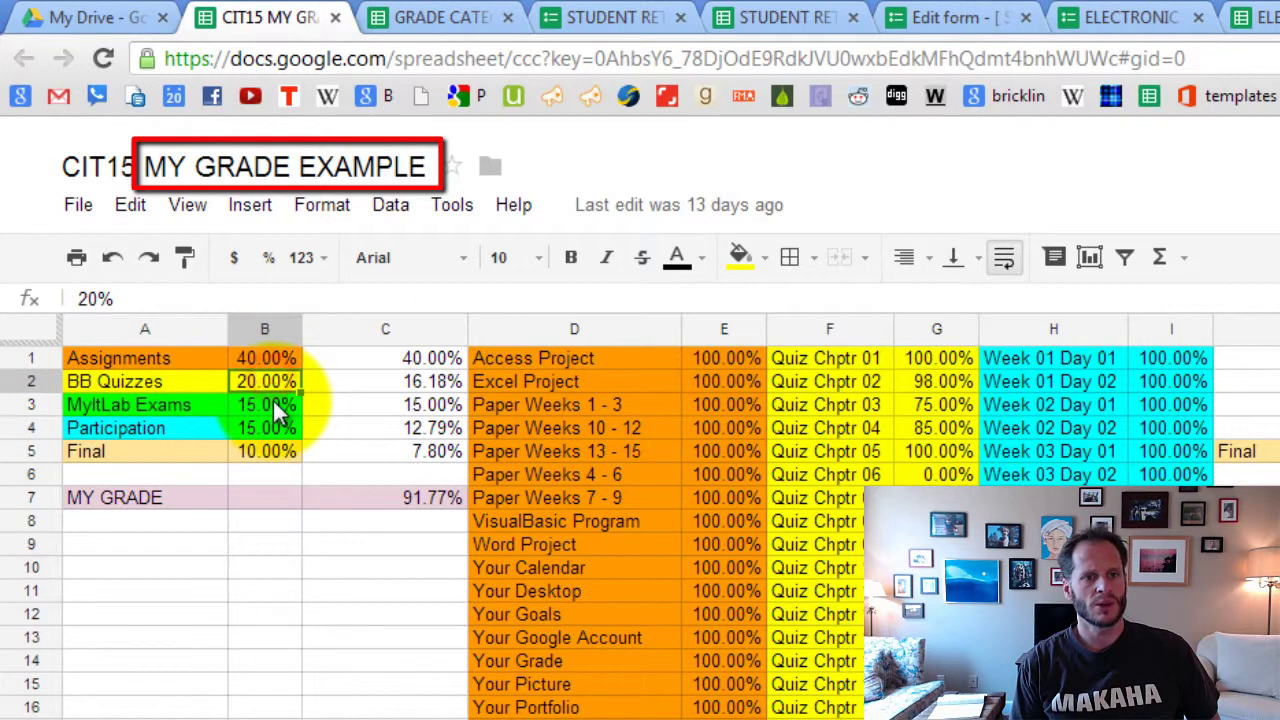
pyautogui.click(279, 410)
pyautogui.click(274, 426)
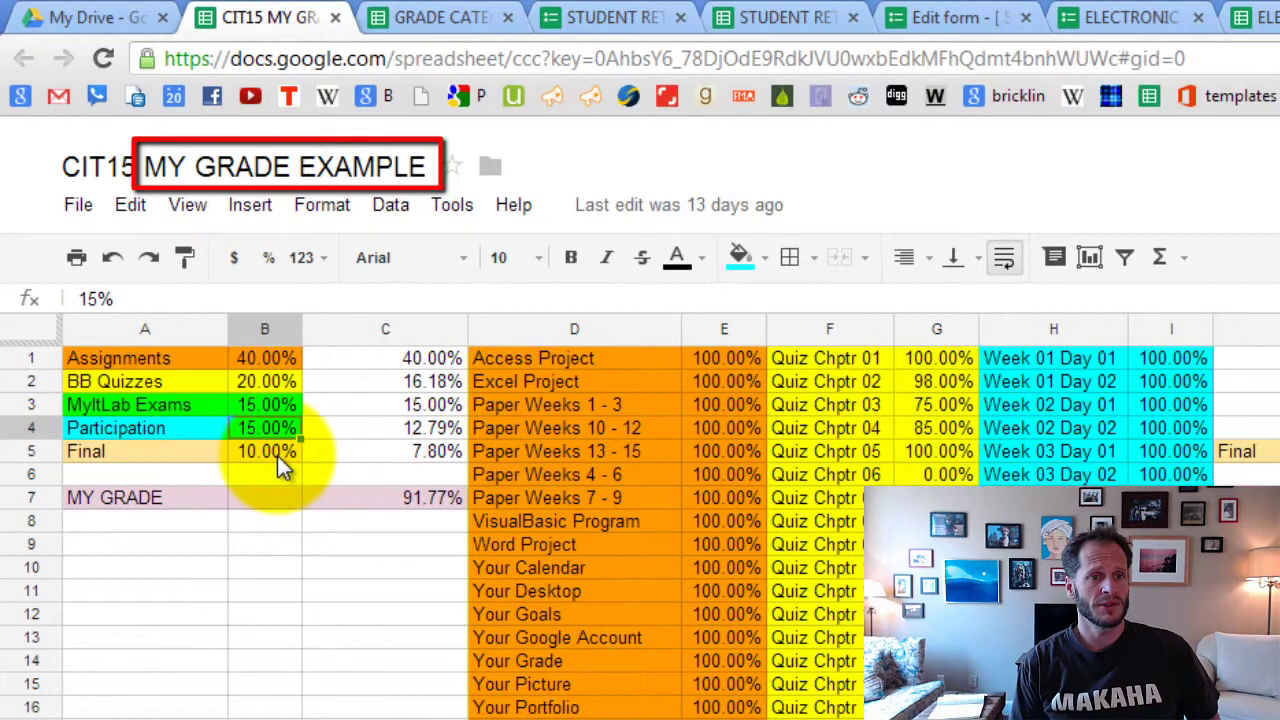
pyautogui.click(277, 454)
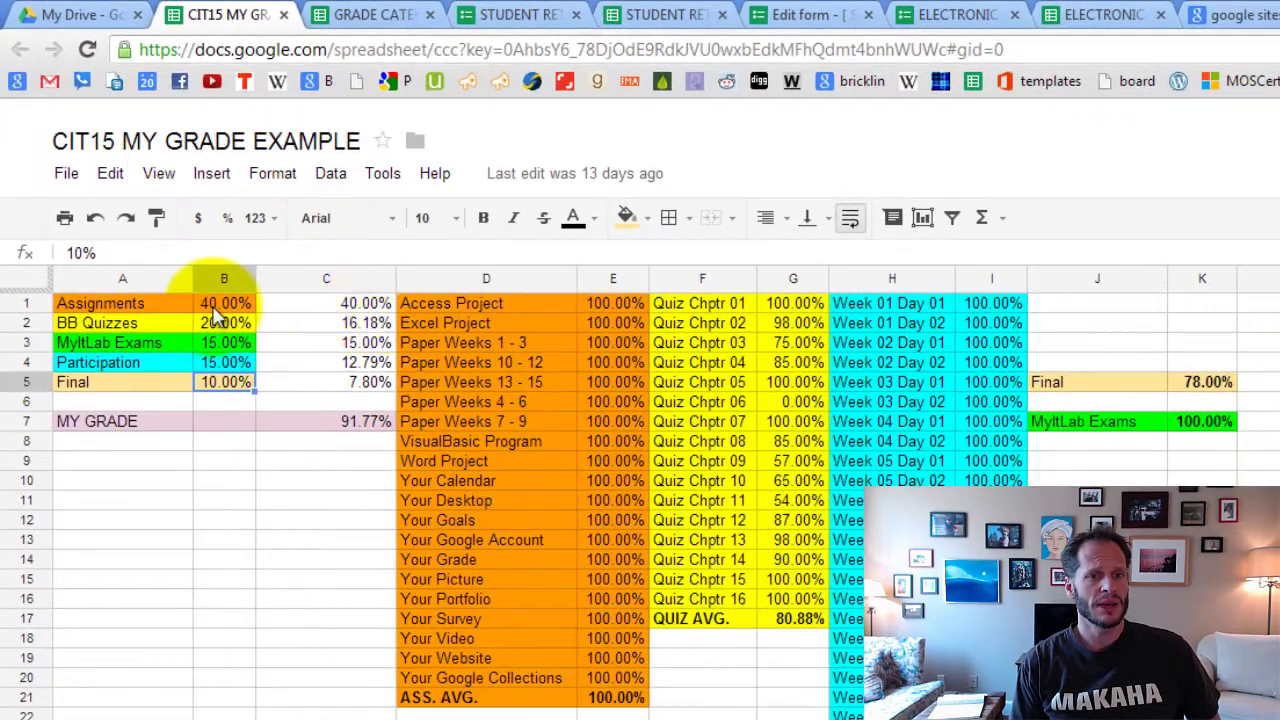
pyautogui.click(222, 303)
pyautogui.click(618, 698)
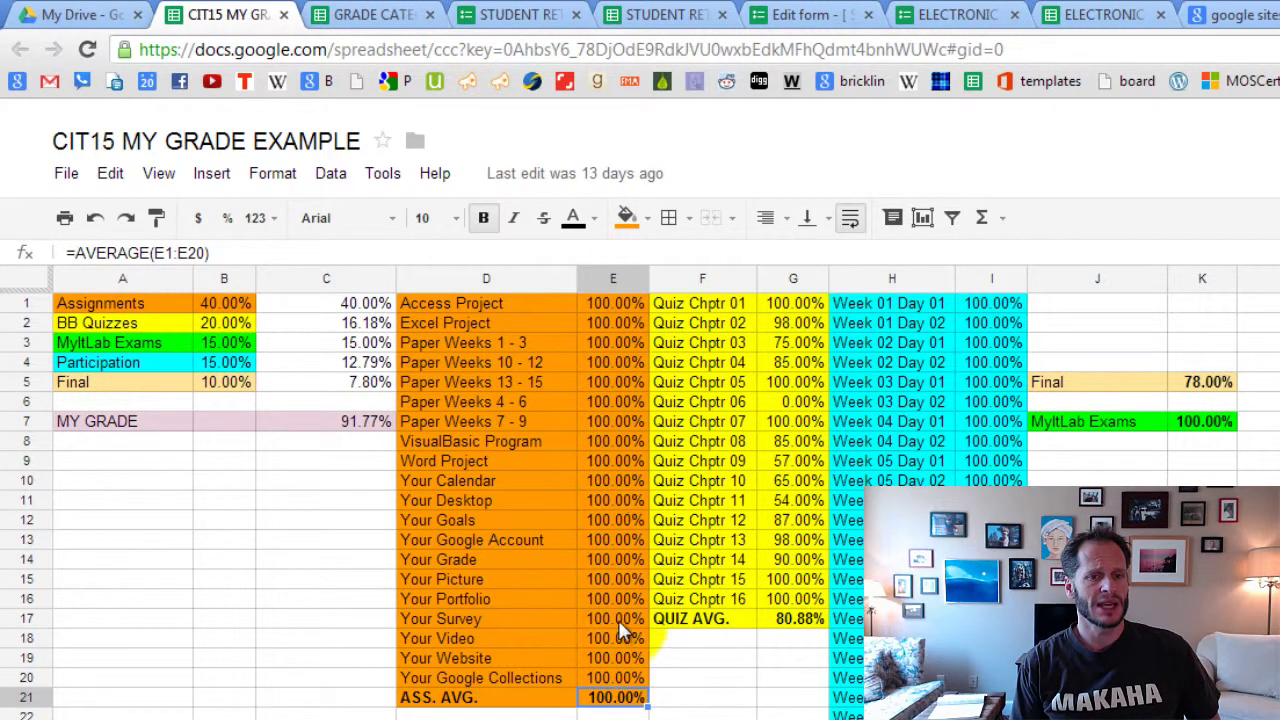
# Step: Set the grades for Your Google Account through Your Survey (E13:E17) to 0
pyautogui.click(611, 540)
pyautogui.write('0')
pyautogui.press('Return')
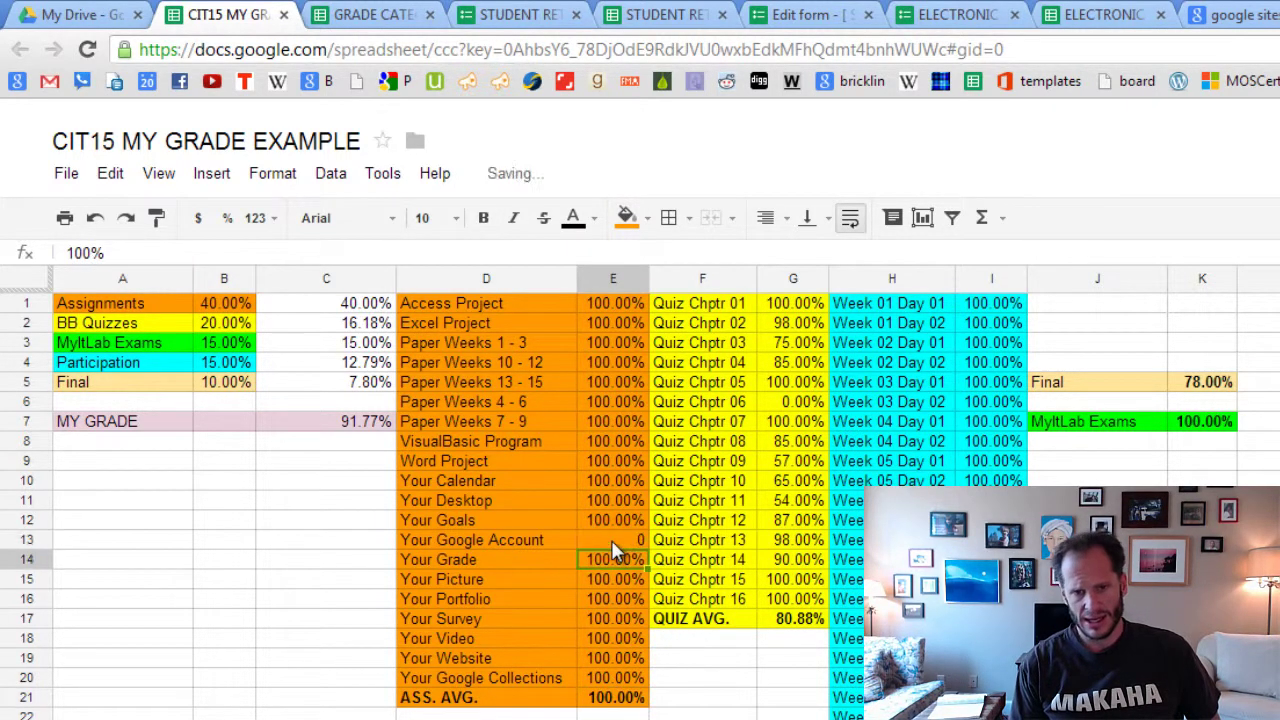
pyautogui.write('0')
pyautogui.press('Return')
pyautogui.write('0')
pyautogui.press('Return')
pyautogui.write('0')
pyautogui.press('Return')
pyautogui.write('0')
pyautogui.press('Return')
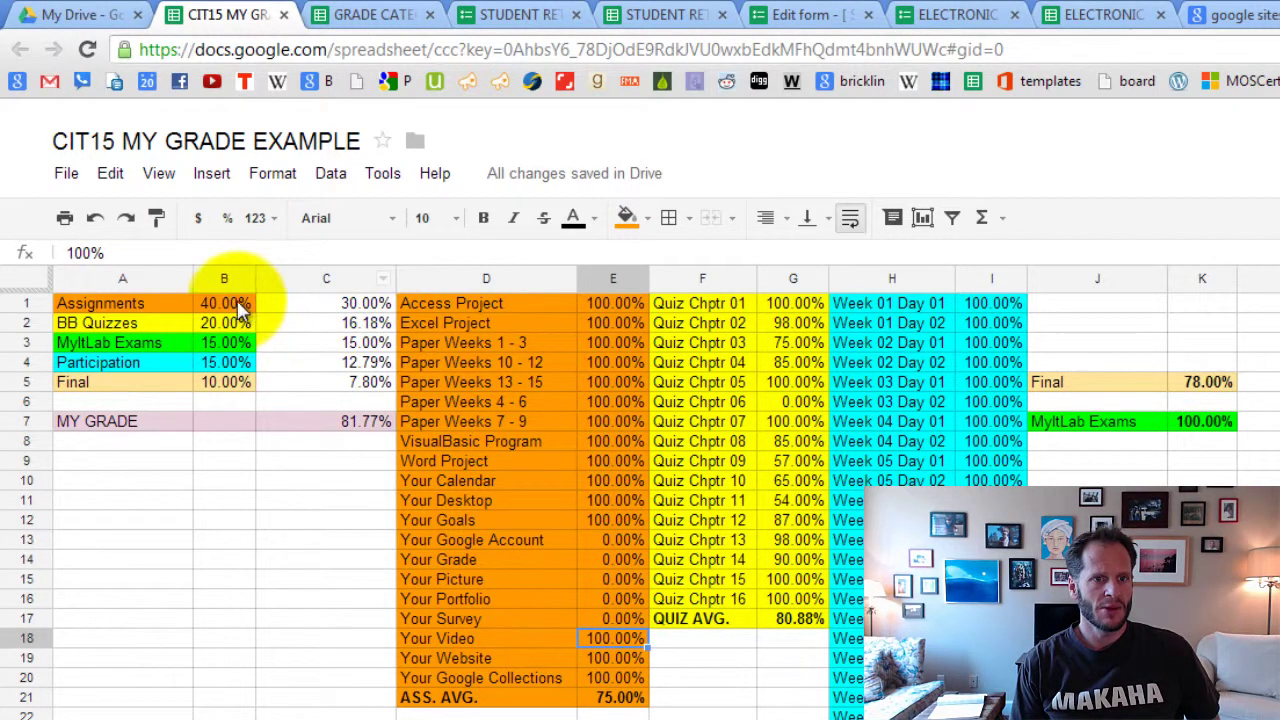
# Step: Compare the assignment average in E21 with the Assignments weight in B1 and the weighted score in C1
pyautogui.press('Down')
pyautogui.press('Down')
pyautogui.press('Down')
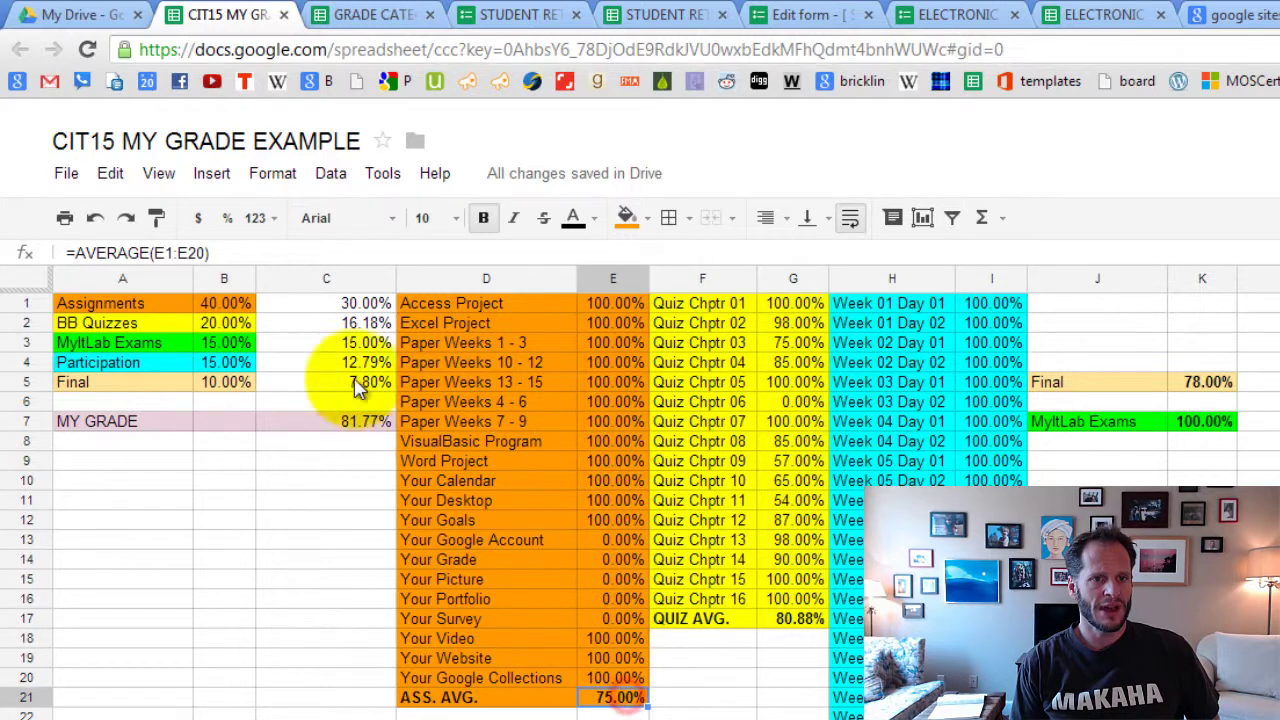
pyautogui.click(230, 298)
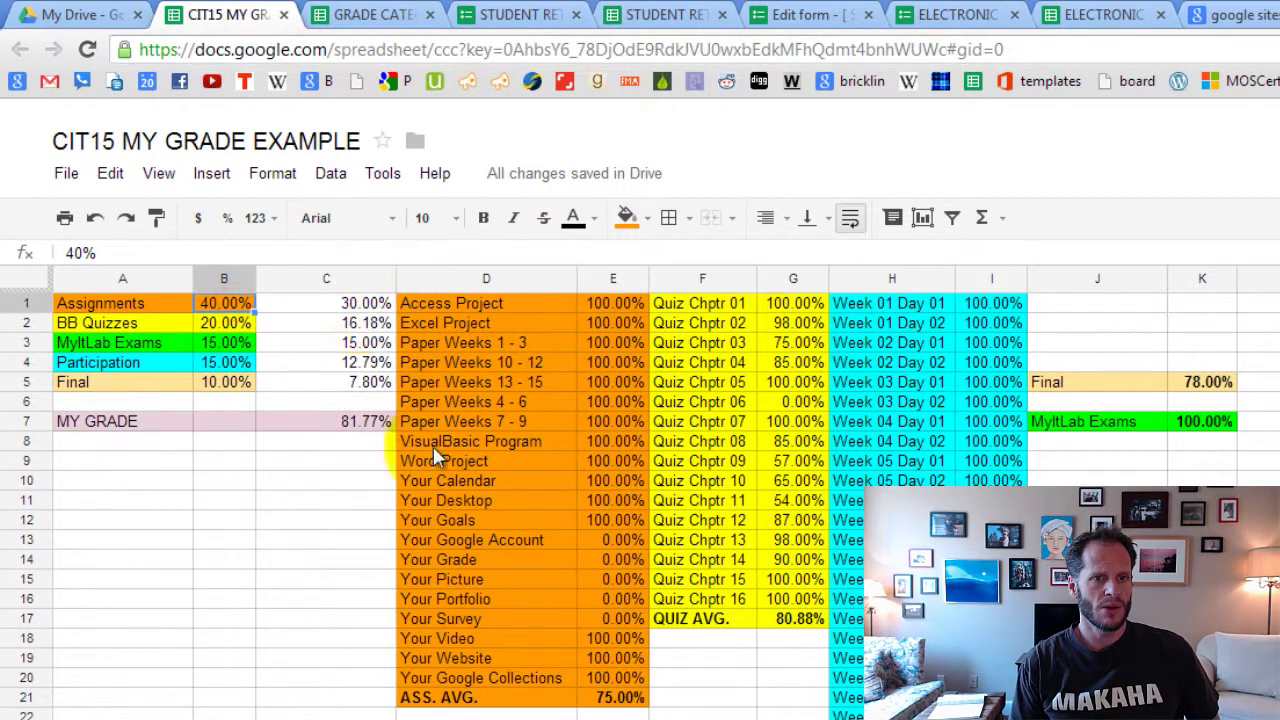
pyautogui.click(620, 700)
pyautogui.click(240, 302)
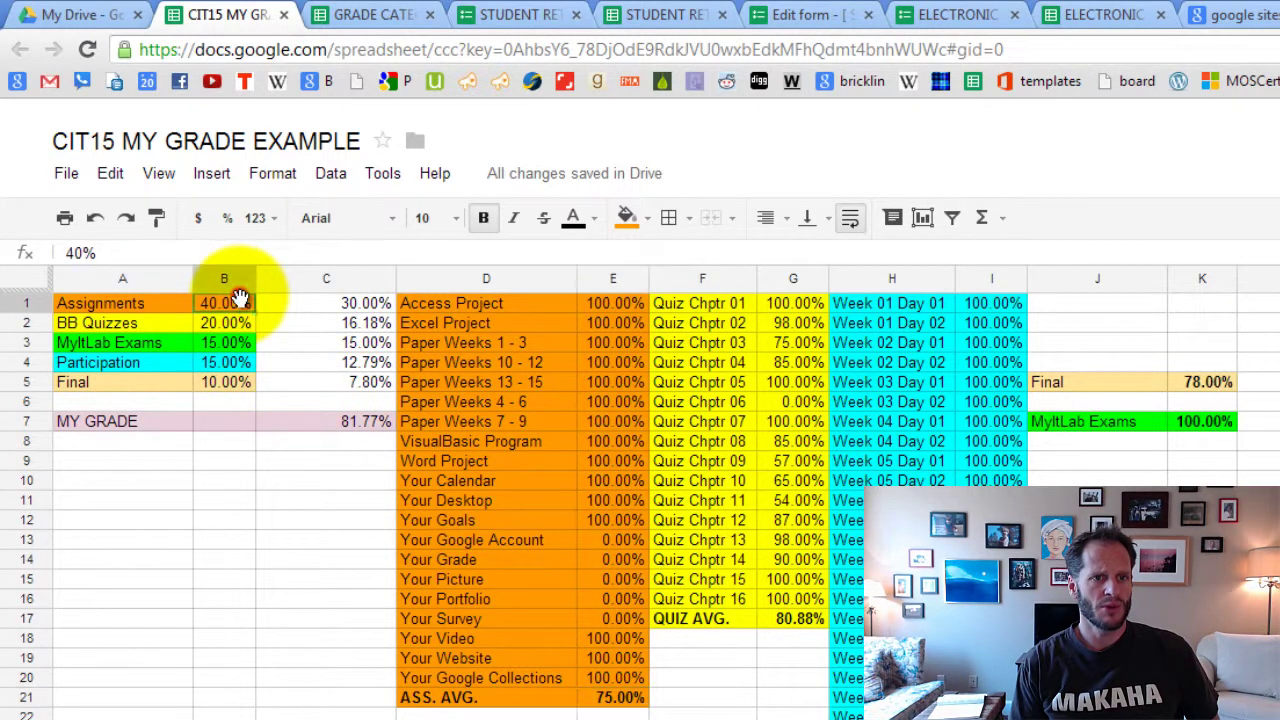
pyautogui.click(350, 300)
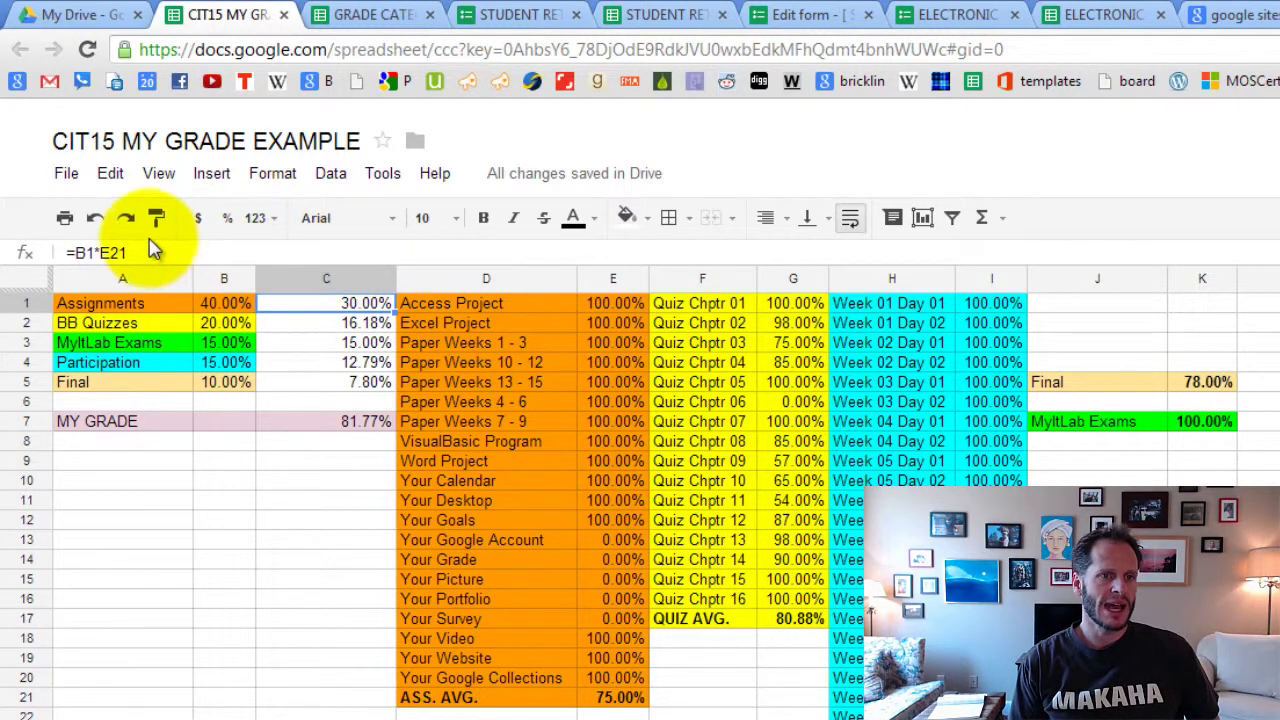
# Step: Examine the formulas behind the weighted Assignments score in C1 and the assignment average in E21
pyautogui.doubleClick(348, 306)
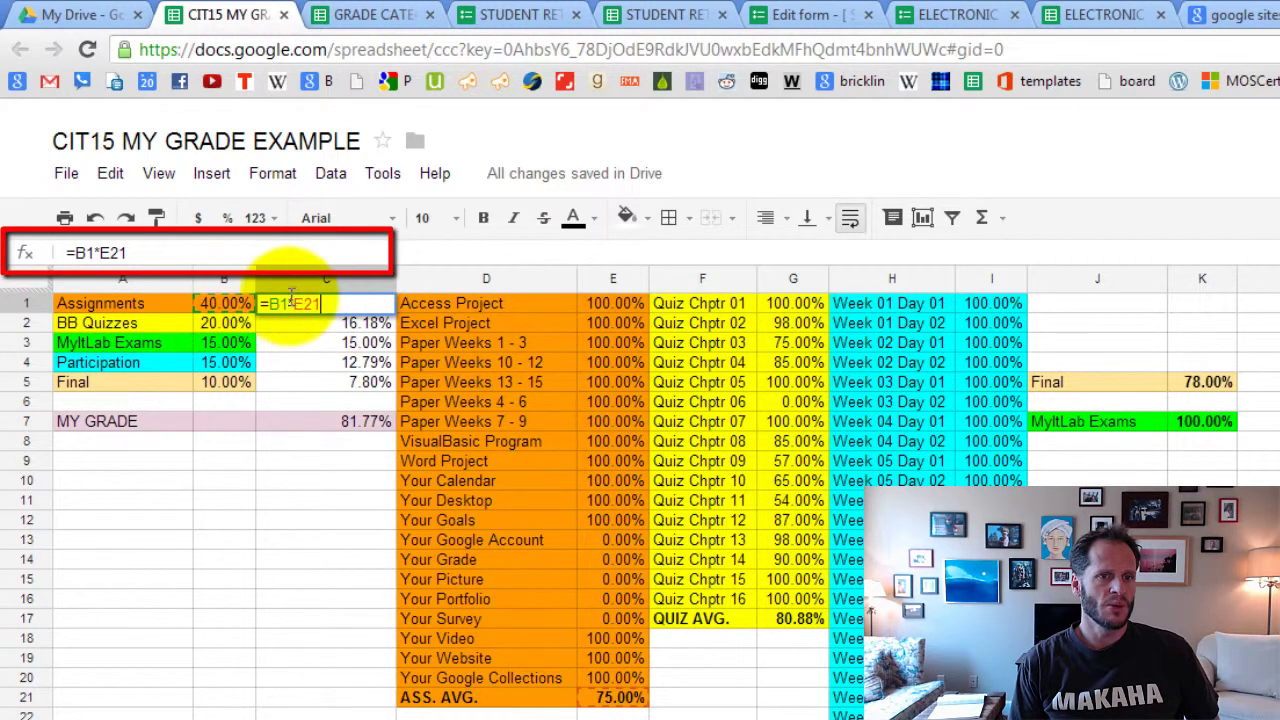
pyautogui.click(640, 703)
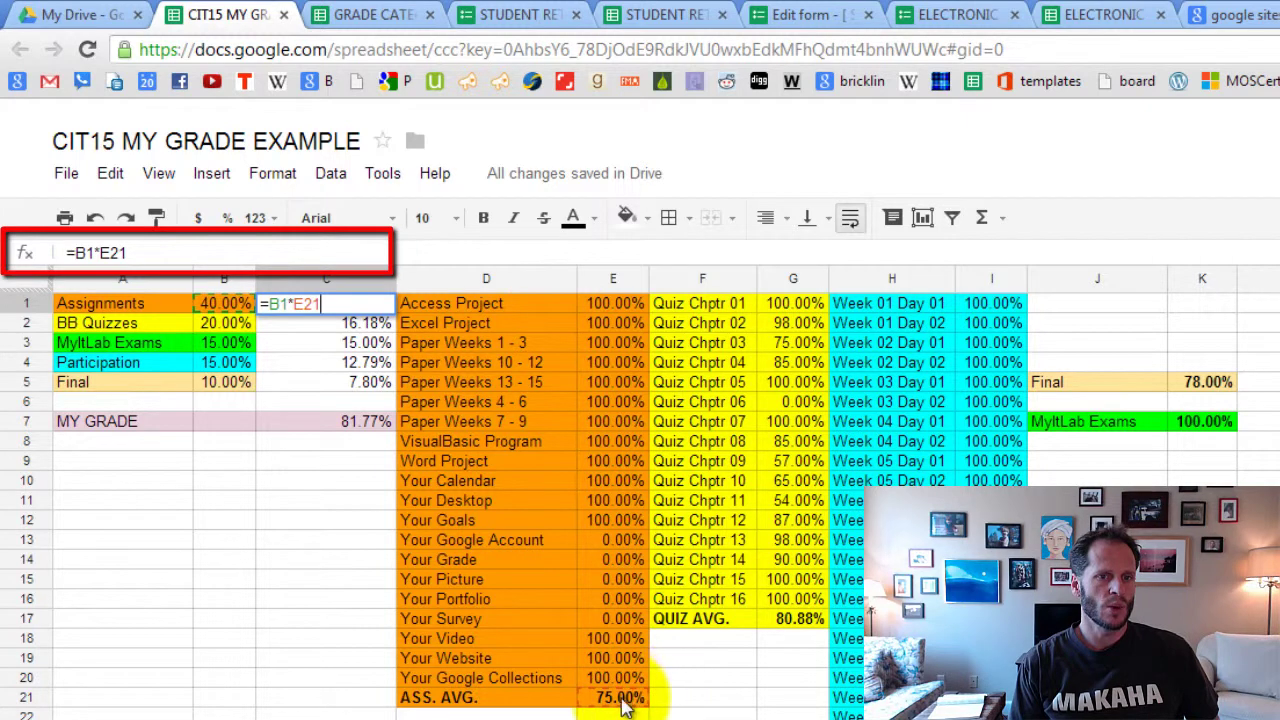
pyautogui.press('Return')
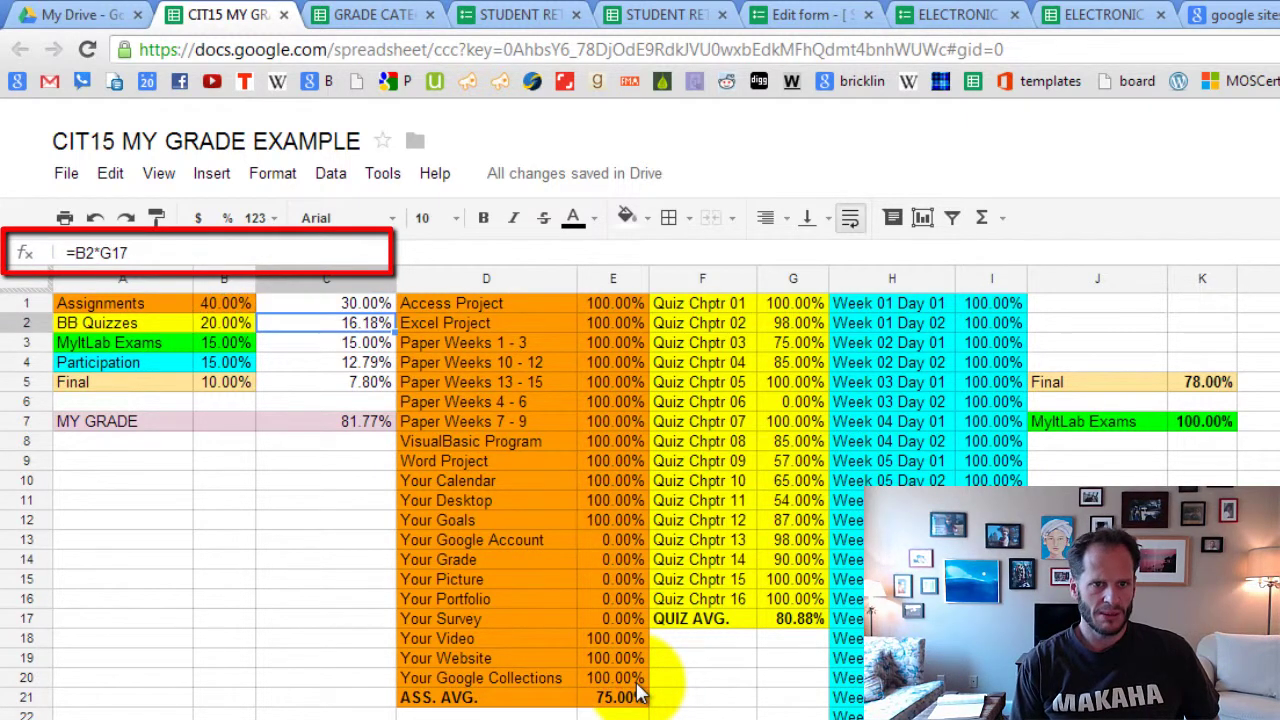
pyautogui.click(632, 700)
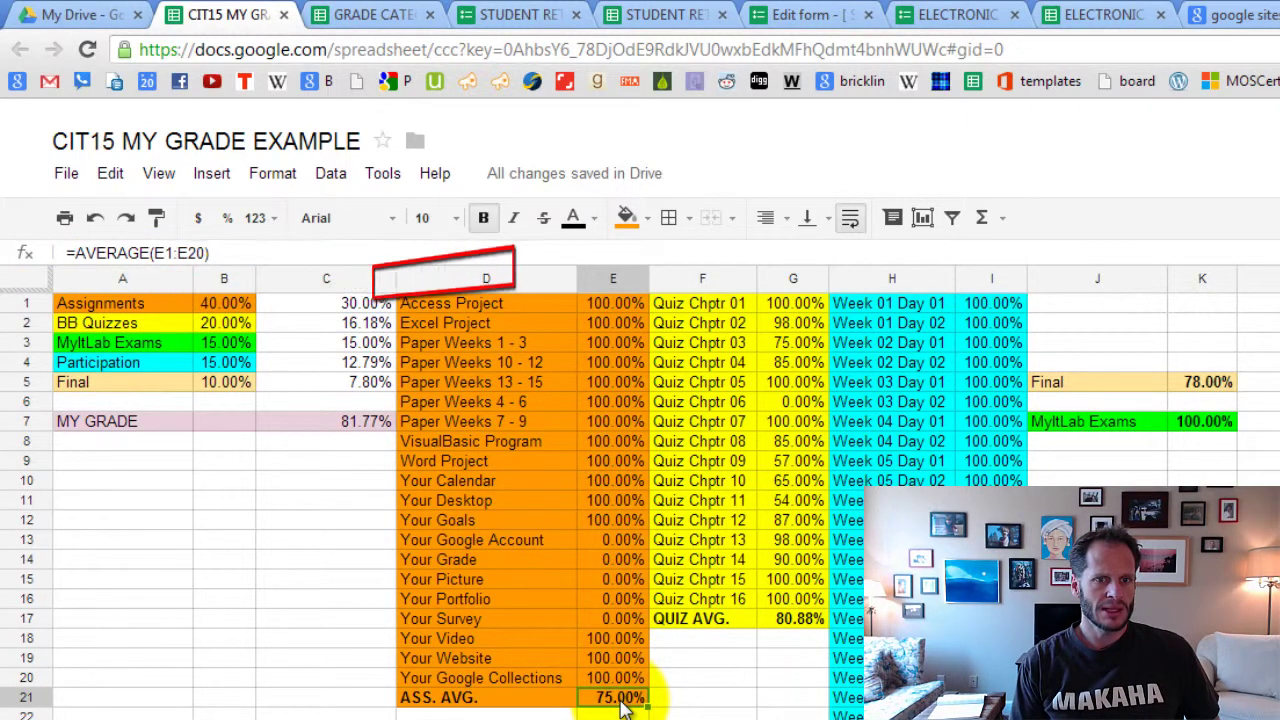
pyautogui.doubleClick(620, 700)
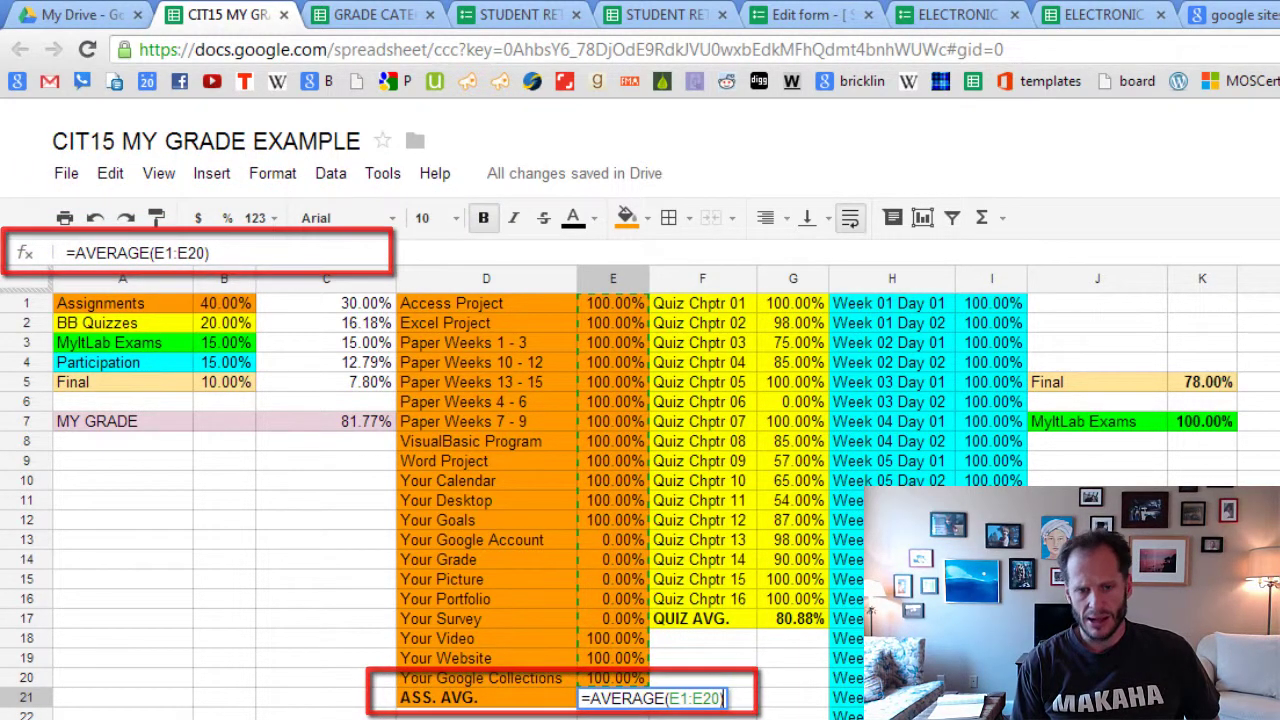
pyautogui.press('Return')
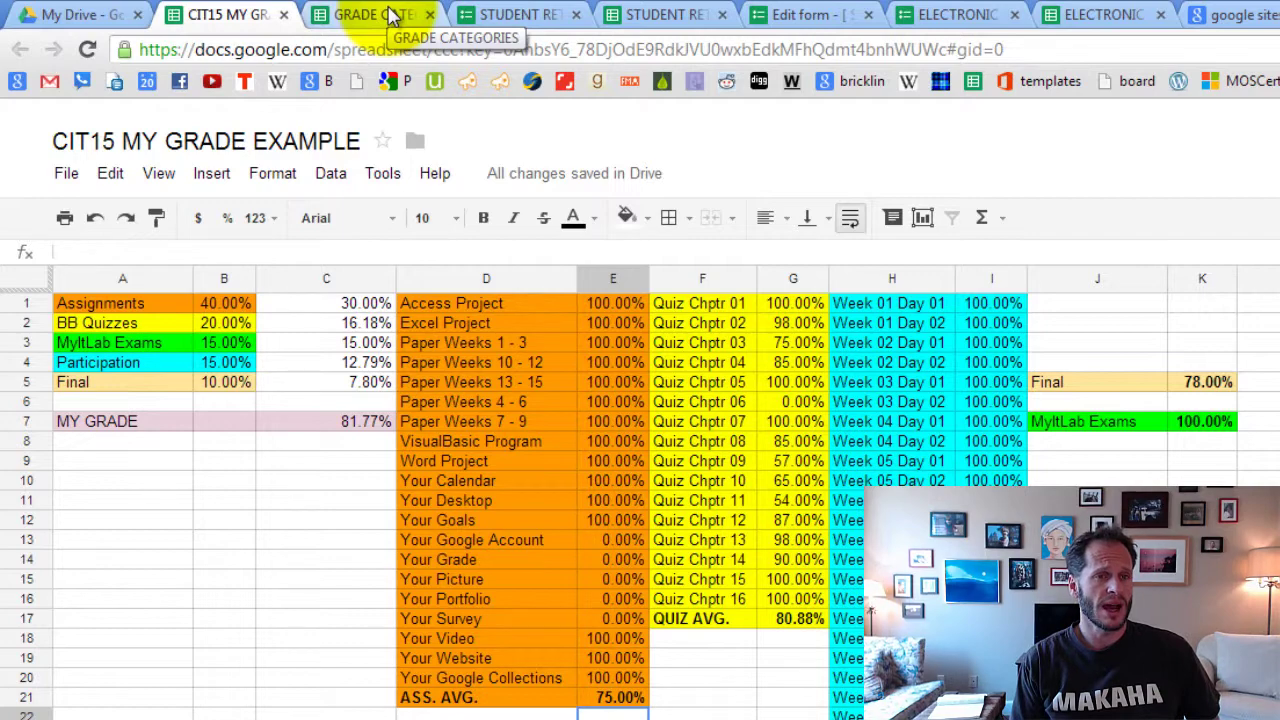
# Step: Switch to the GRADE CATEGORIES spreadsheet and look through the full list of grade items in column A
pyautogui.click(80, 14)
pyautogui.click(222, 12)
pyautogui.click(366, 12)
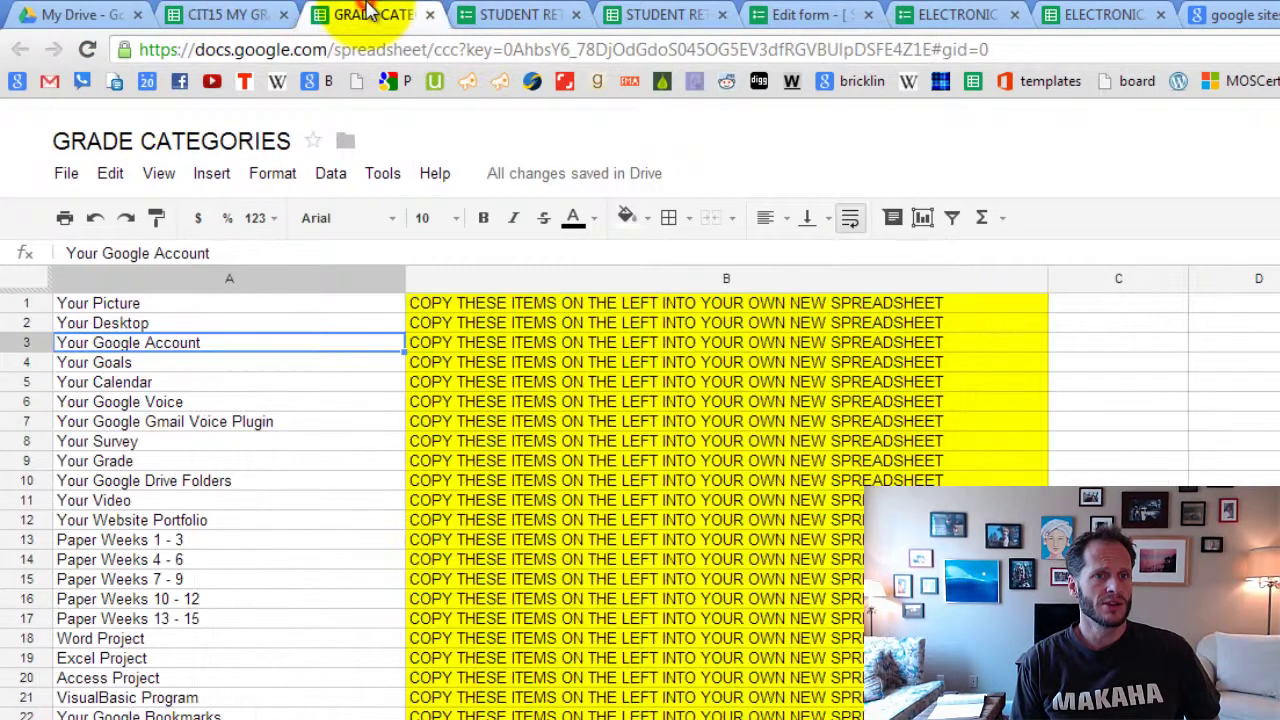
pyautogui.click(251, 478)
pyautogui.click(208, 378)
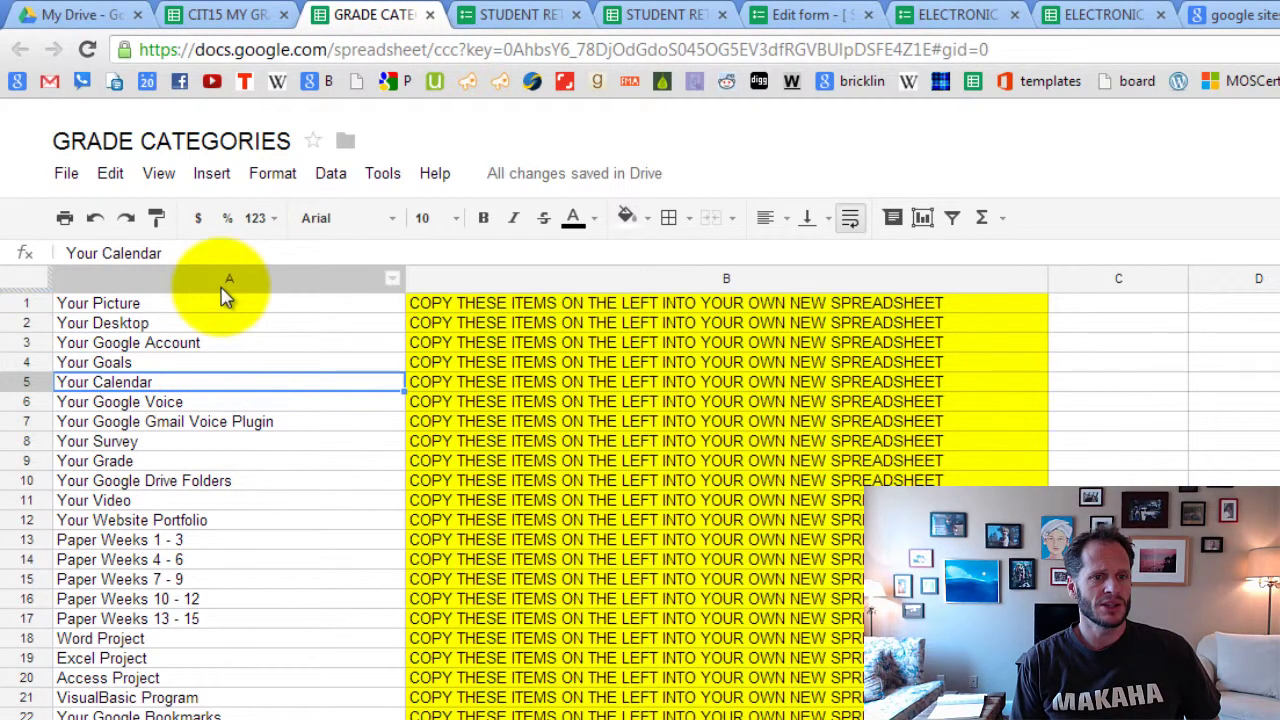
pyautogui.click(191, 322)
pyautogui.scroll(-3, 270, 590)
pyautogui.scroll(-16, 285, 638)
pyautogui.scroll(7, 287, 640)
pyautogui.scroll(12, 288, 636)
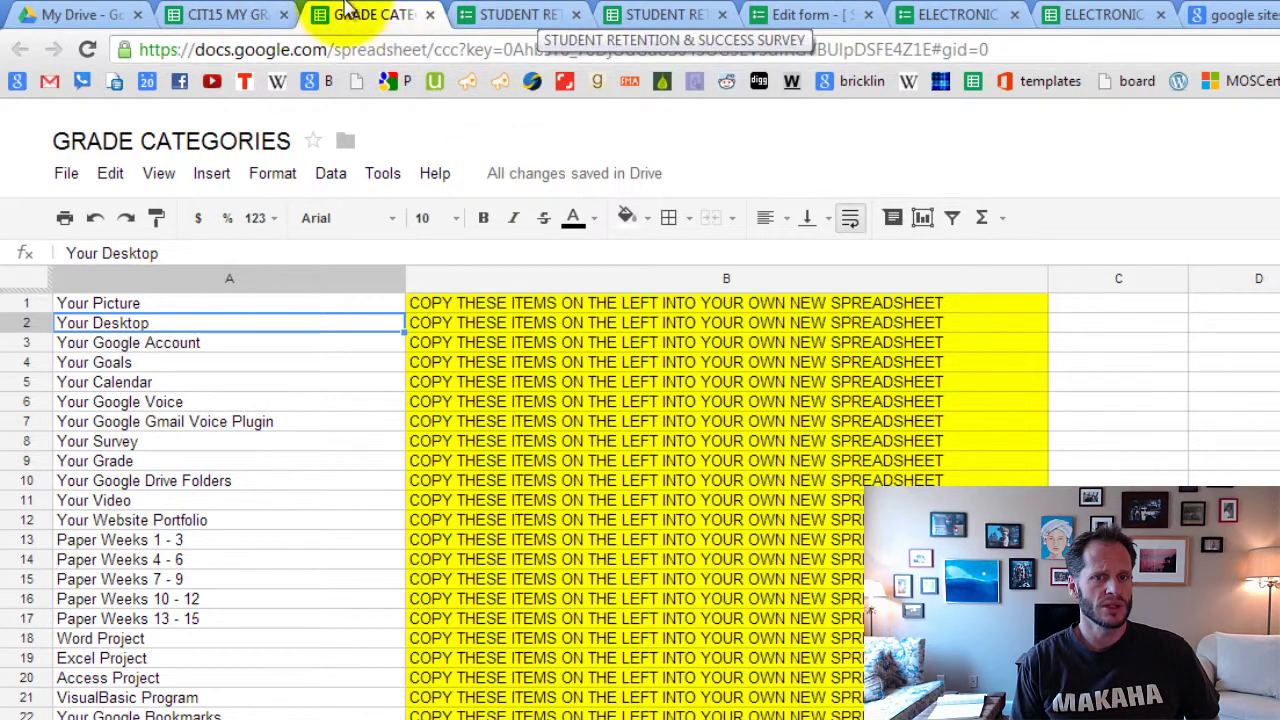
# Step: Revisit the grade example and grade categories spreadsheets, and view the STUDENT RETENTION & SUCCESS SURVEY form
pyautogui.click(255, 15)
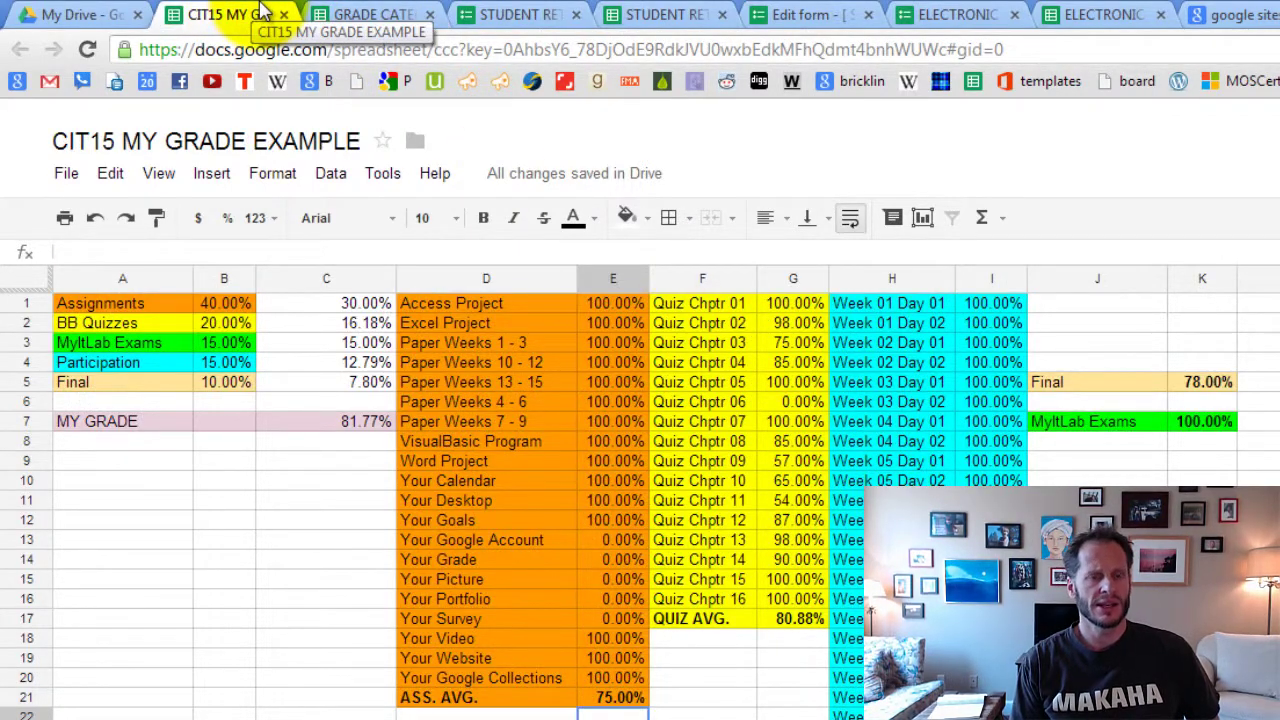
pyautogui.click(371, 14)
pyautogui.click(515, 14)
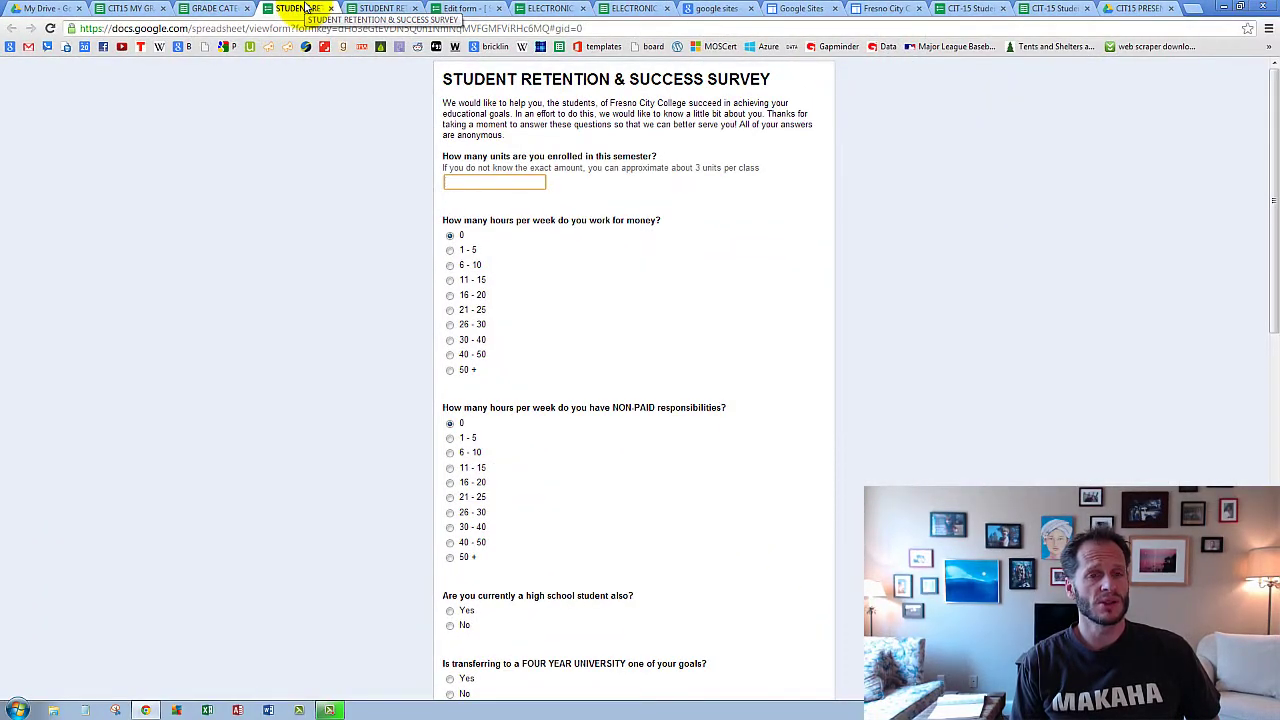
# Step: Return to My Drive and create a new form with the Birthday Balloons theme
pyautogui.click(35, 8)
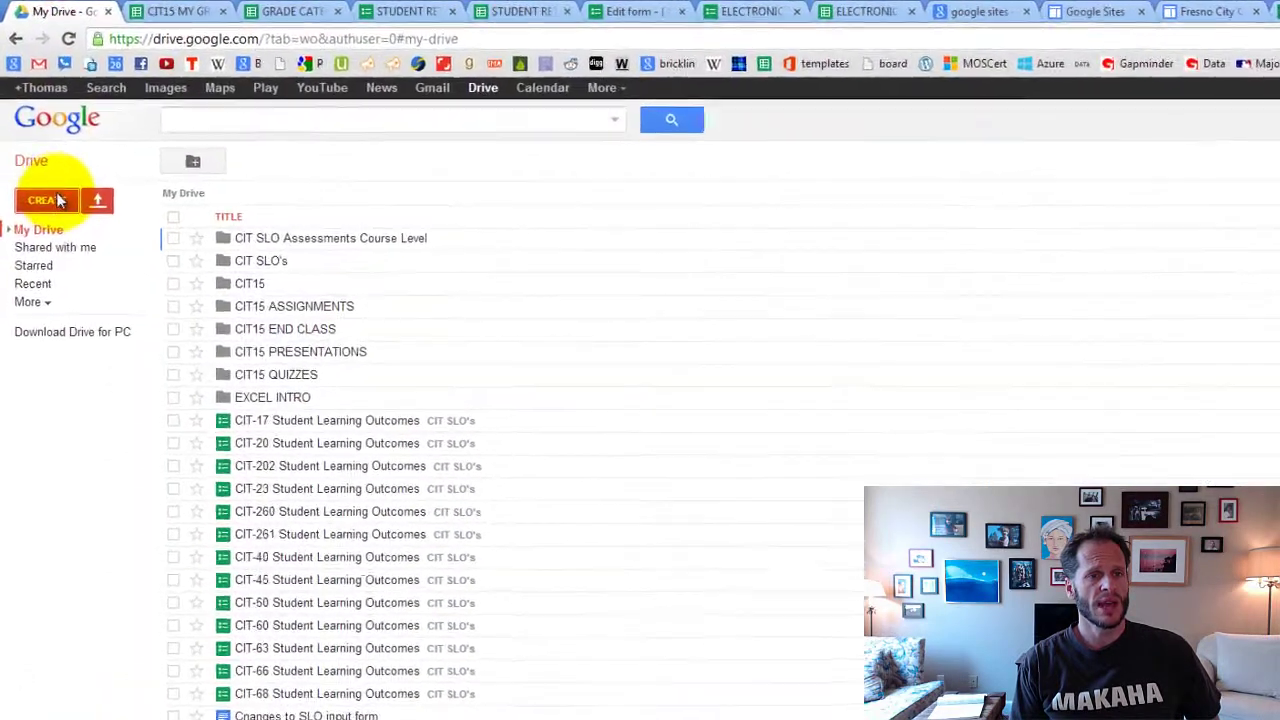
pyautogui.click(52, 203)
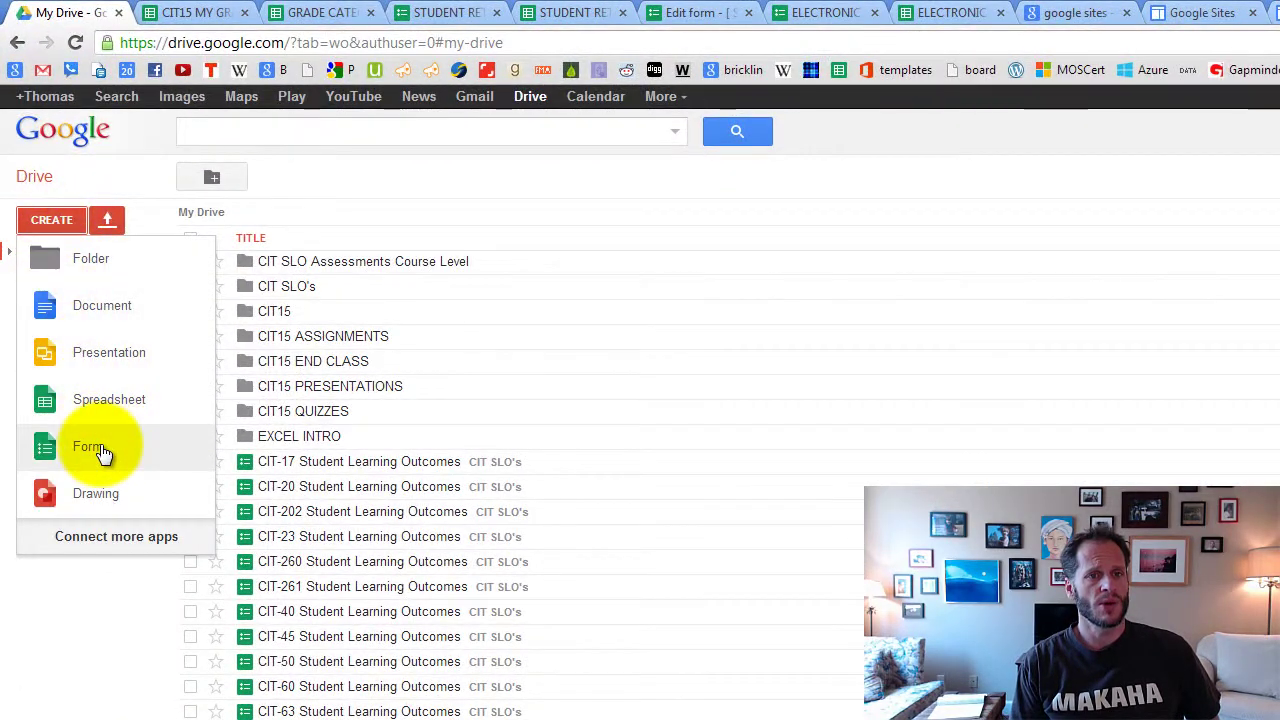
pyautogui.click(103, 452)
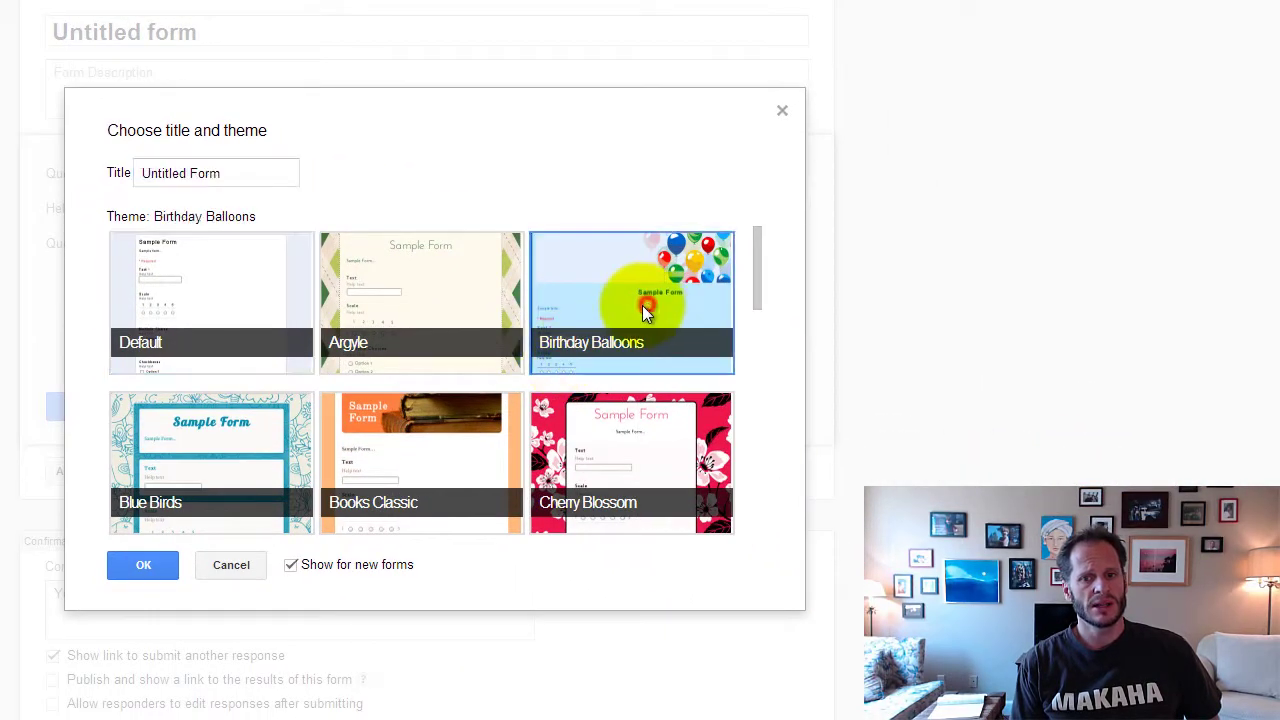
pyautogui.click(140, 566)
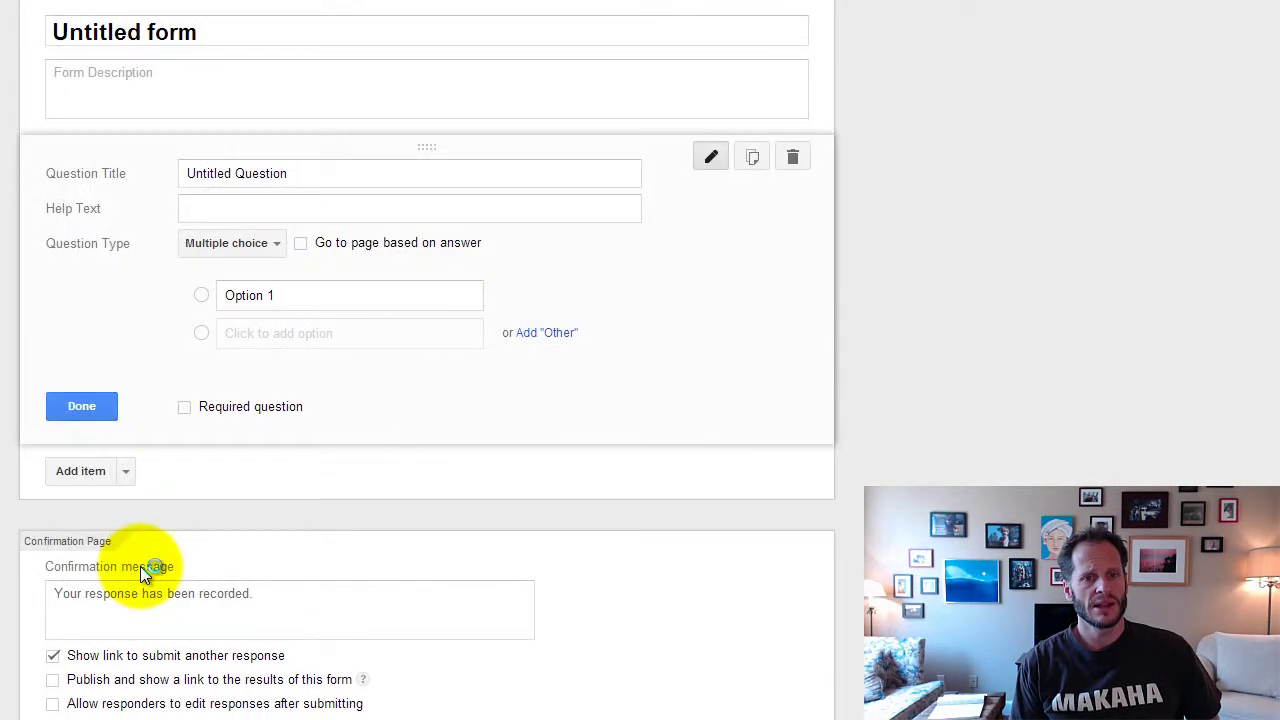
# Step: Replace the form's title heading with "Will You Attend My Bday Party"
pyautogui.doubleClick(221, 32)
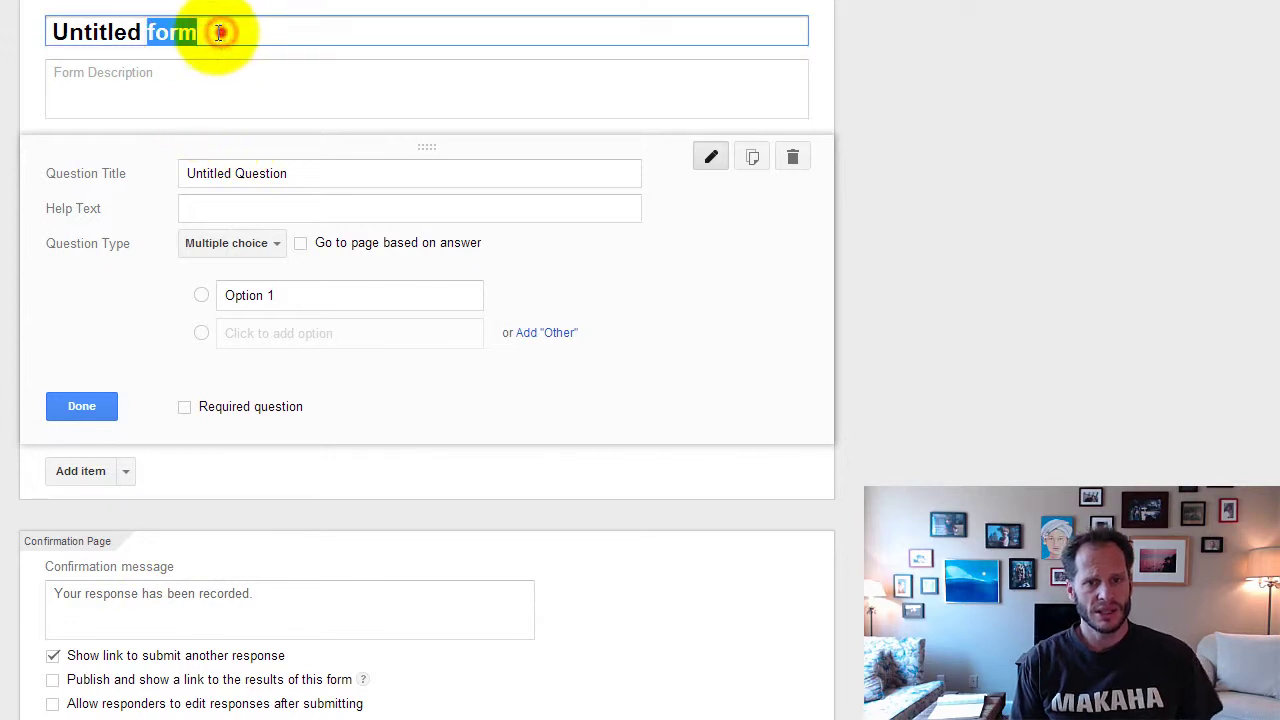
pyautogui.hotkey('ctrl', 'a')
pyautogui.write('W')
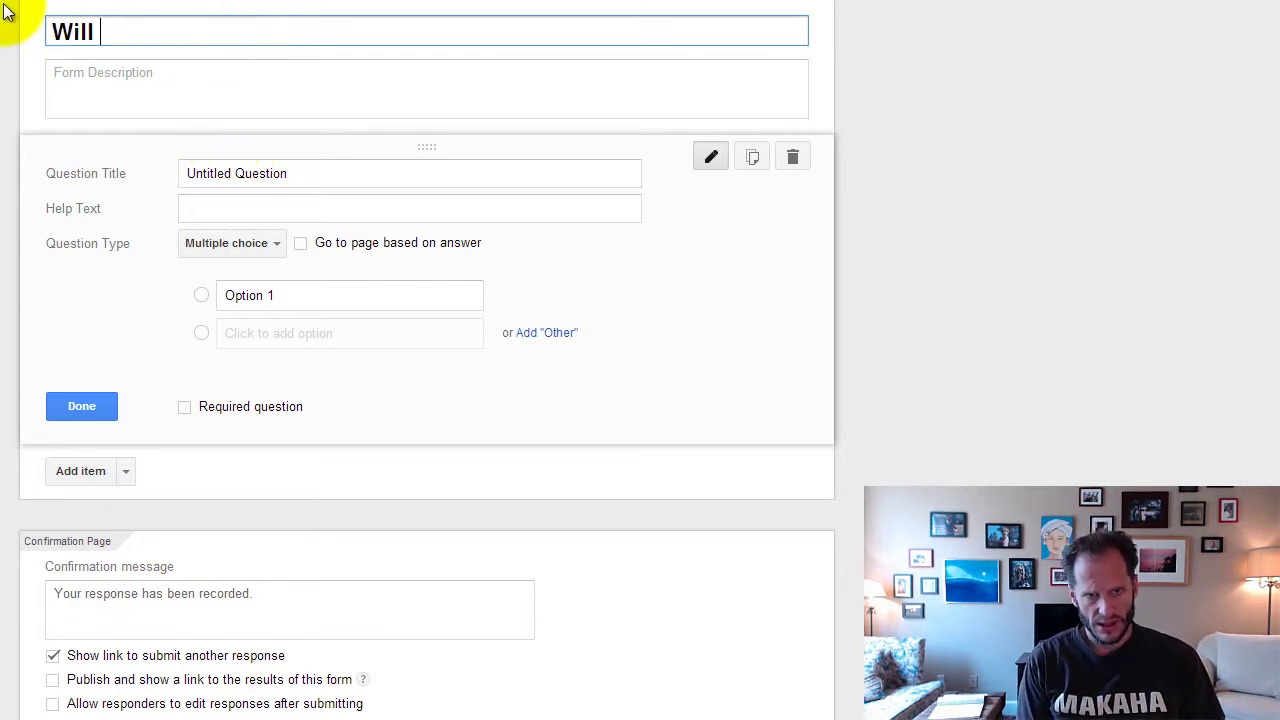
pyautogui.write('ill You Attend')
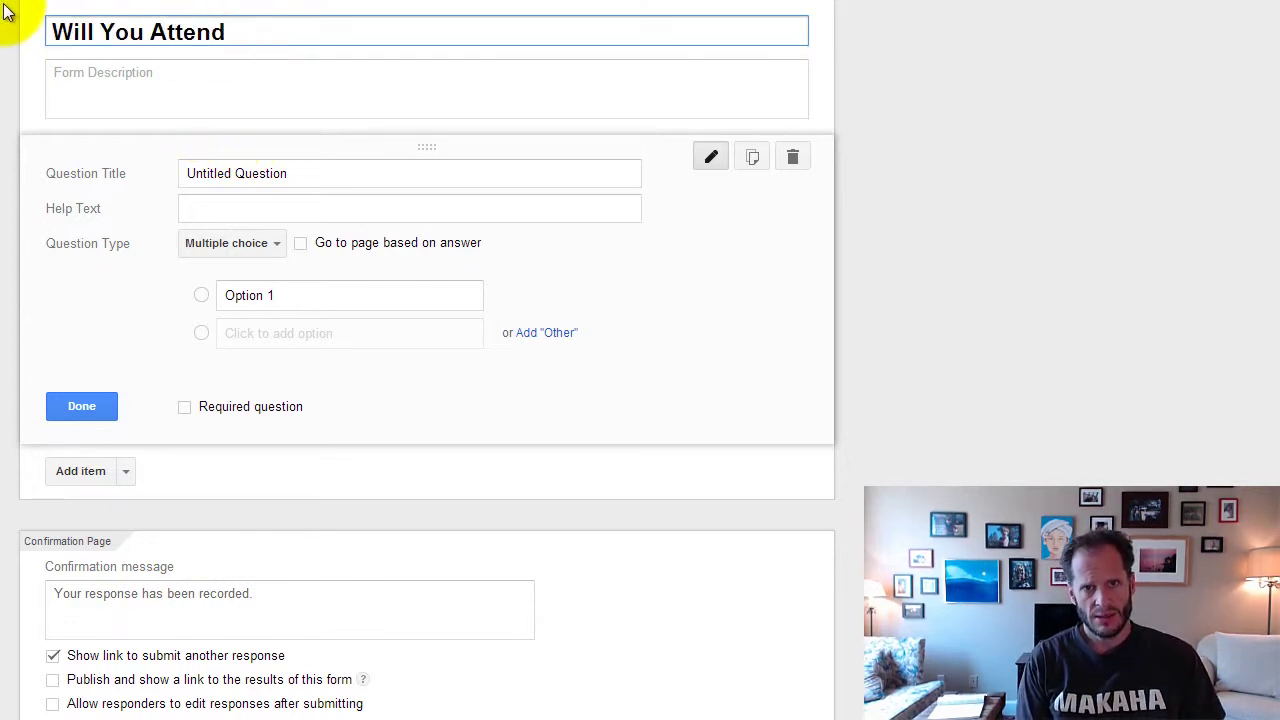
pyautogui.write(' My Bday Party')
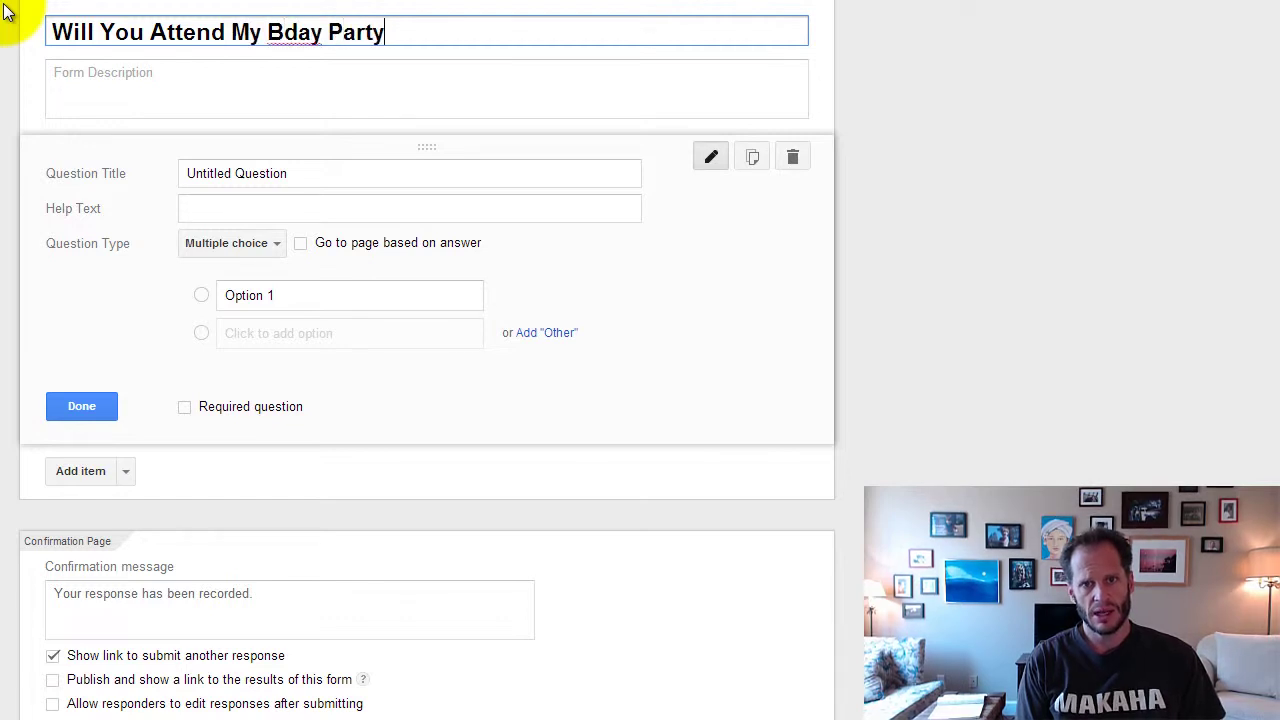
# Step: Title the first question "Are you going to be able to attend" and replace "Will You Attend My" in the form title with the host's possessive first name
pyautogui.click(274, 172)
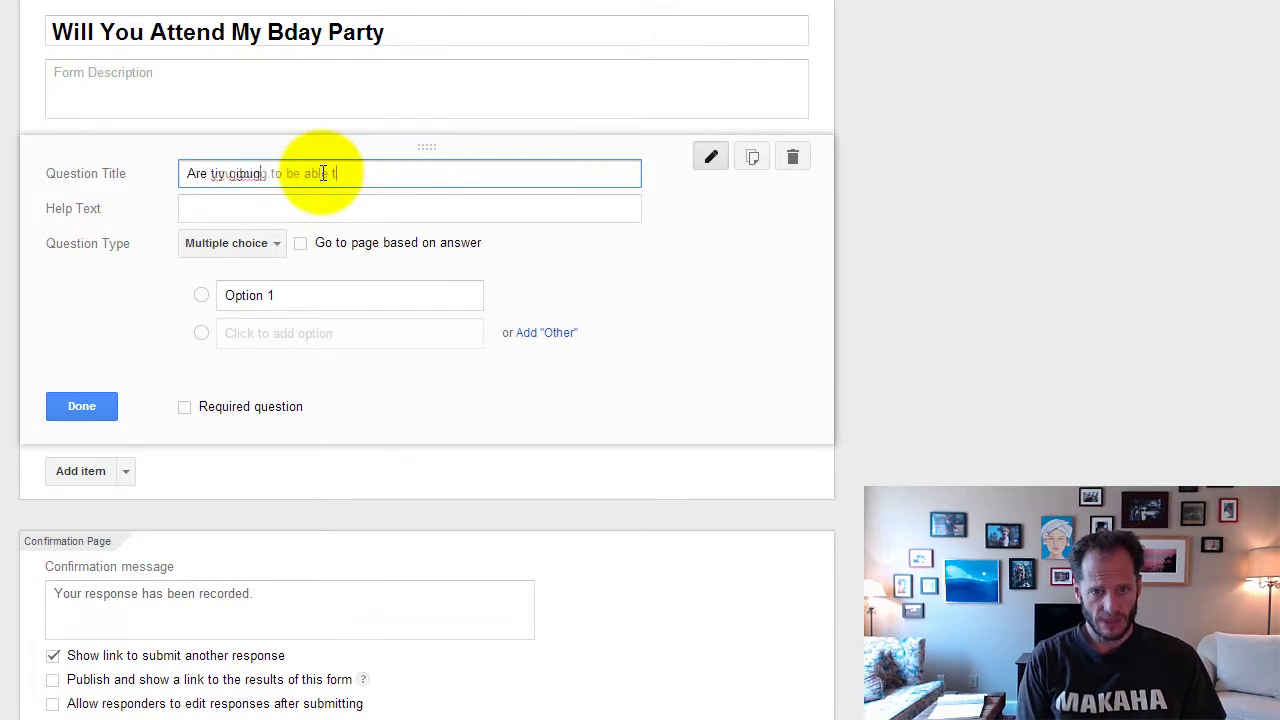
pyautogui.write('d')
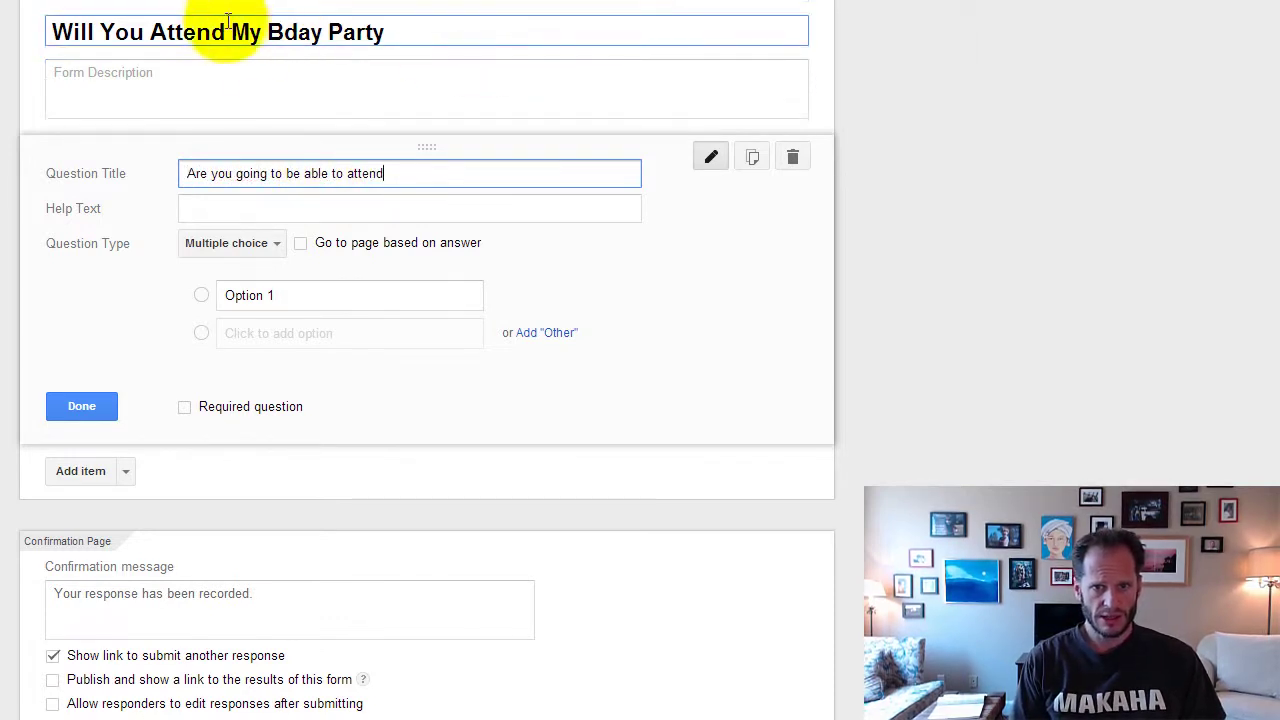
pyautogui.moveTo(260, 33); pyautogui.dragTo(40, 23)
pyautogui.write("Todd's")
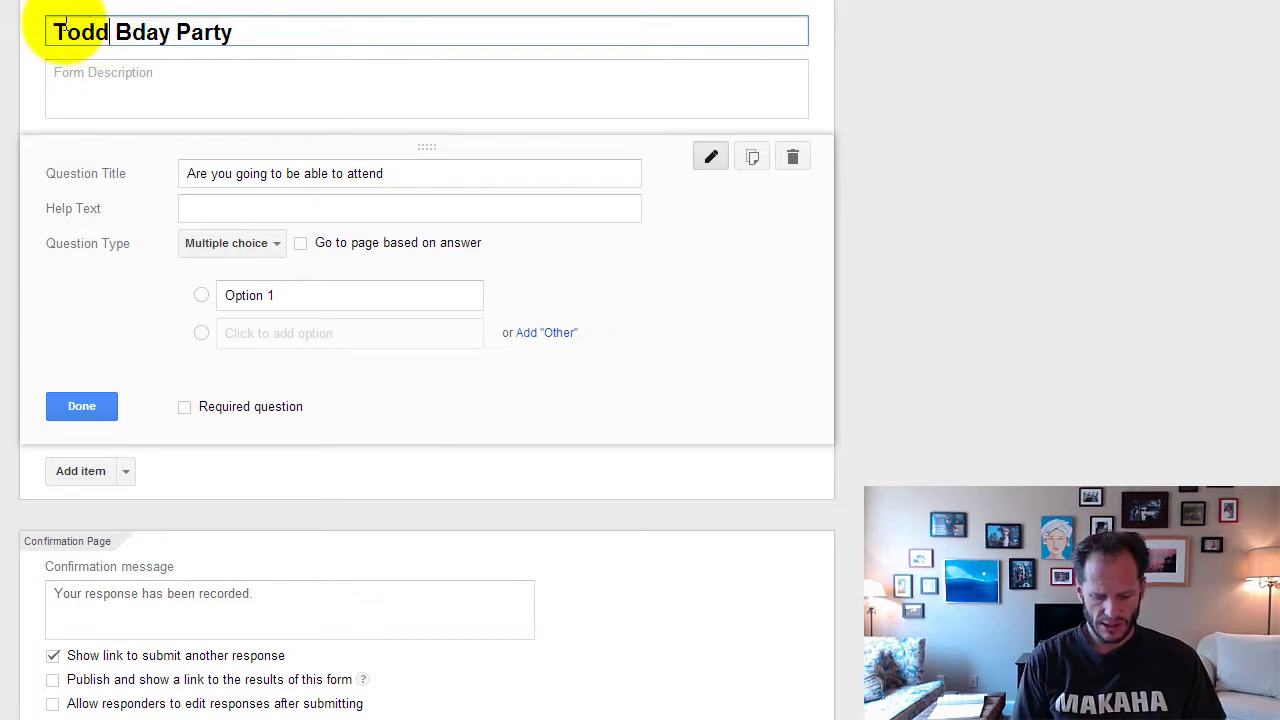
# Step: Make the attendance question a required Checkboxes question with the options Yes and No, and finish editing it
pyautogui.click(276, 248)
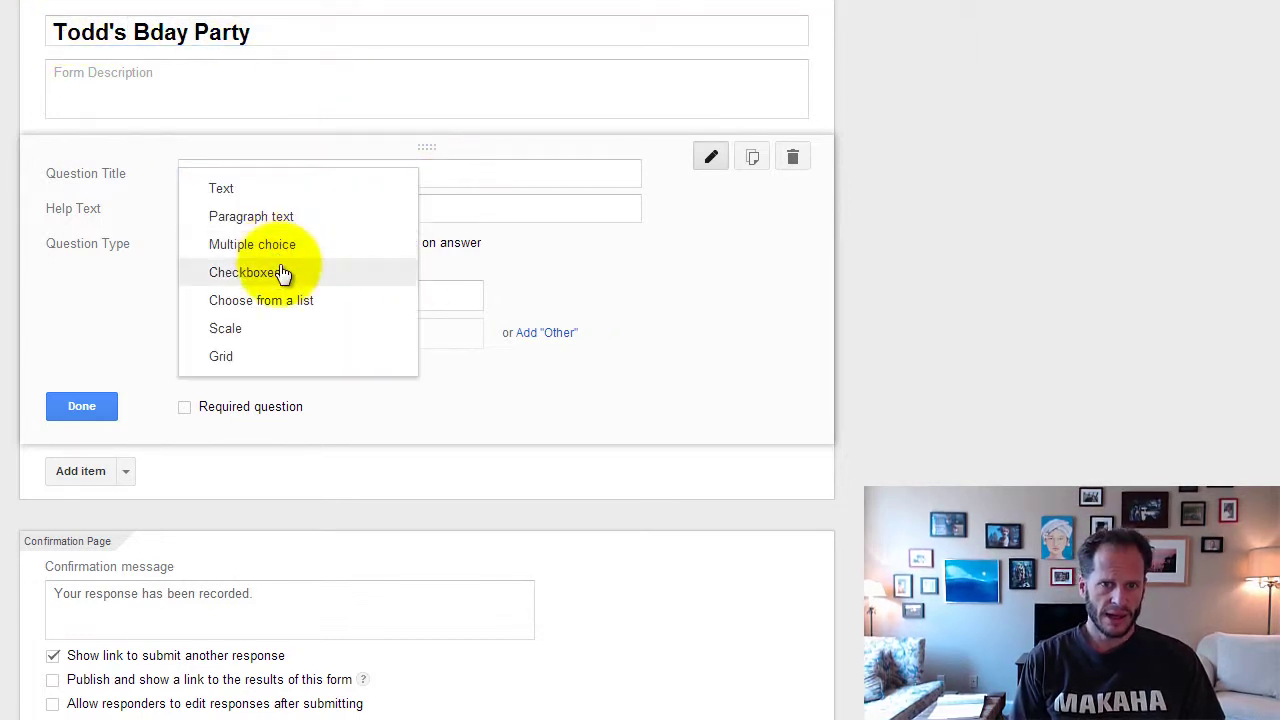
pyautogui.click(284, 272)
pyautogui.click(248, 298)
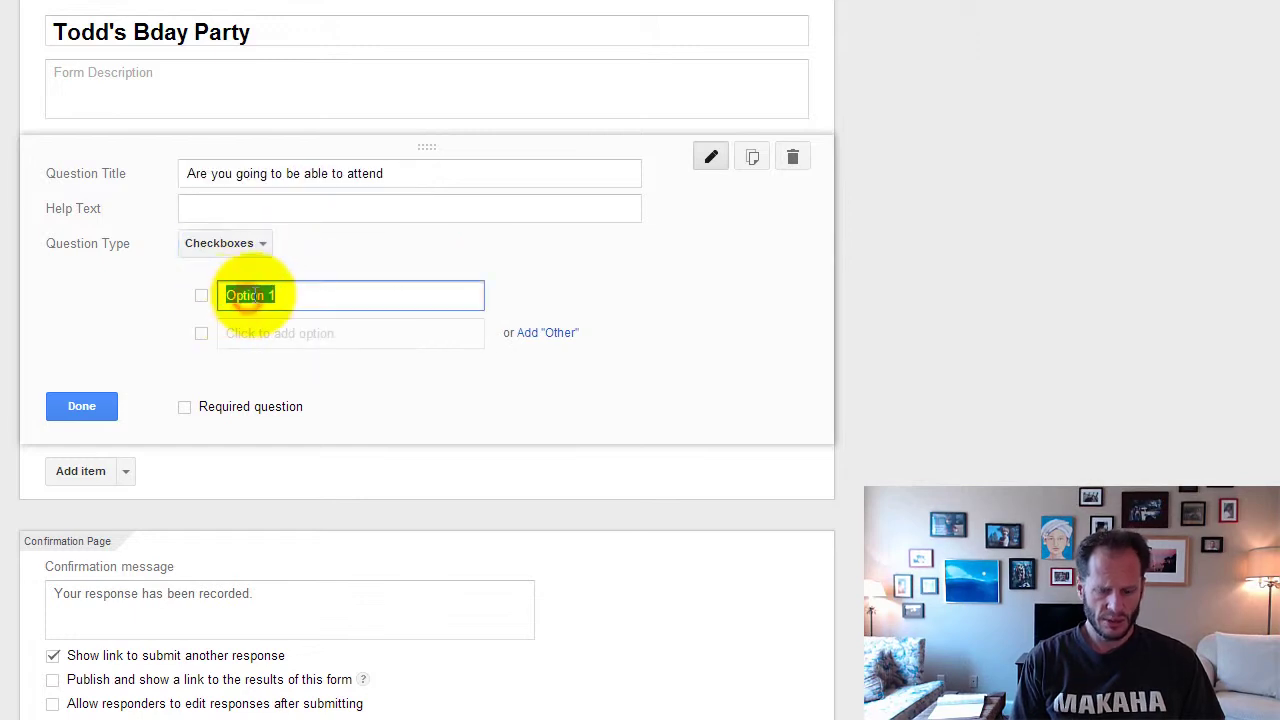
pyautogui.write('Yes')
pyautogui.click(271, 335)
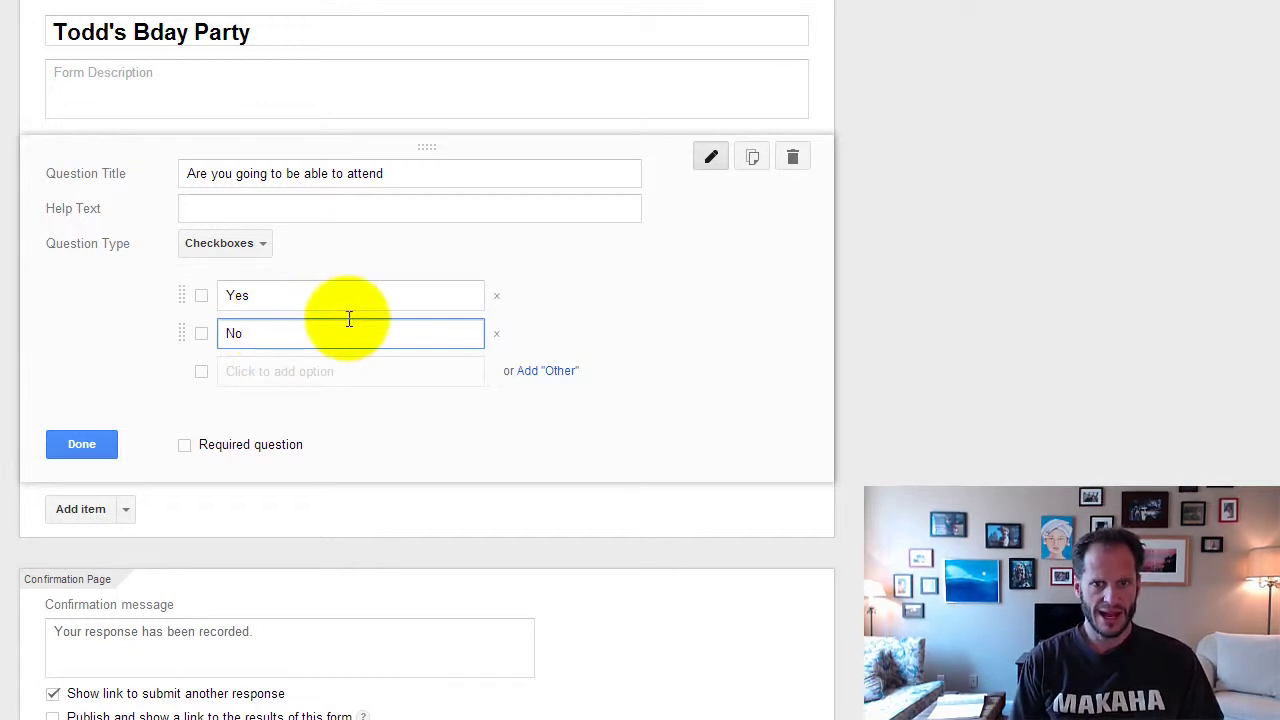
pyautogui.click(184, 444)
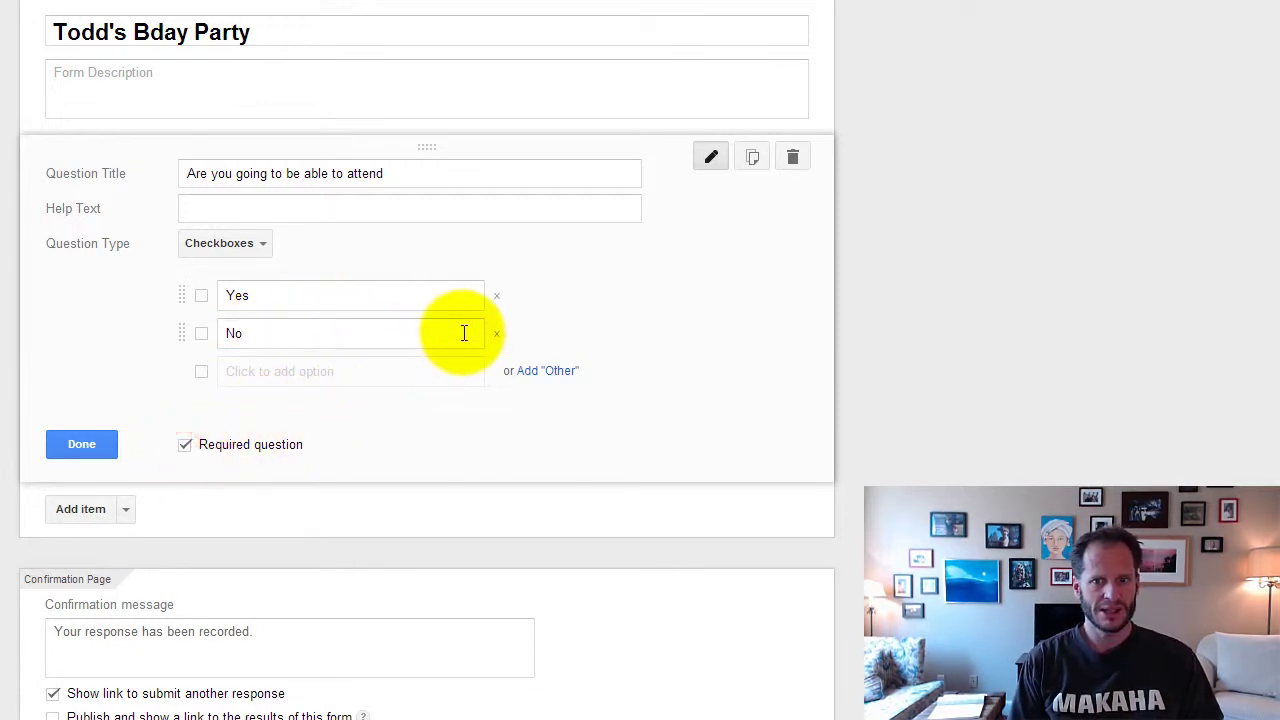
pyautogui.click(91, 449)
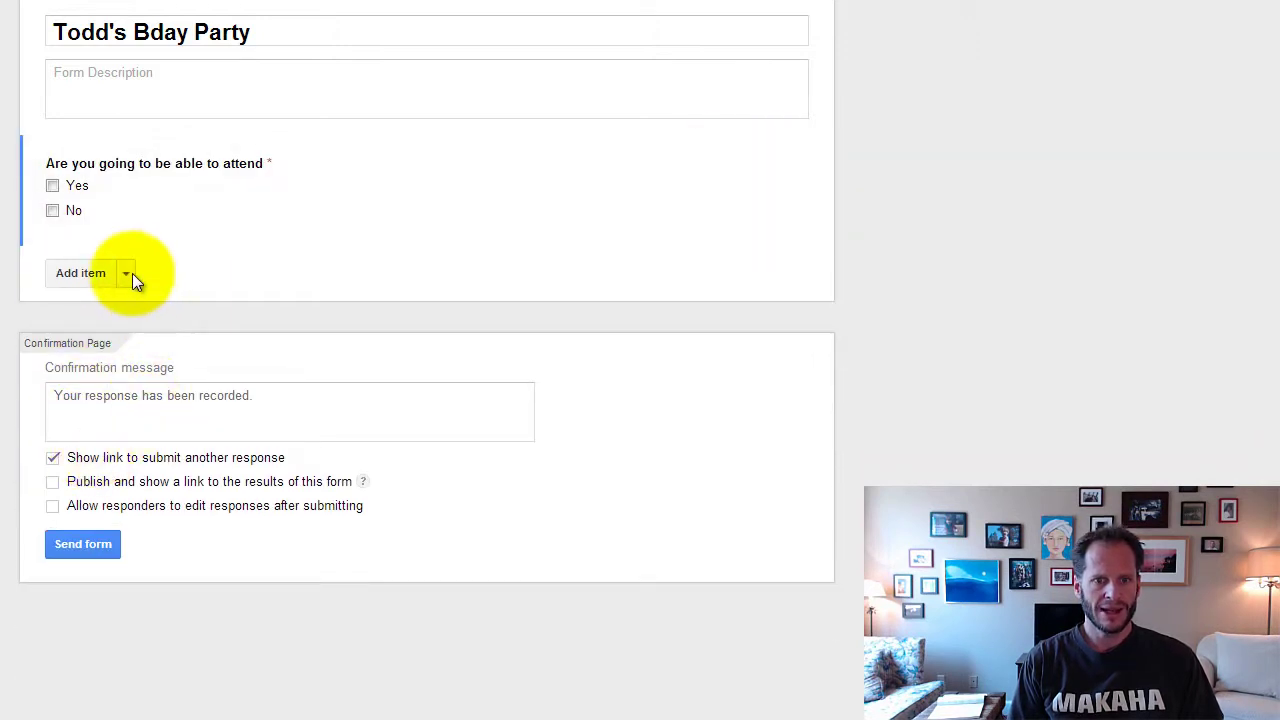
# Step: Add a Text question "For how many people are you RSVP'ing" with the help text "(remember to include yourself as one!)"
pyautogui.click(127, 273)
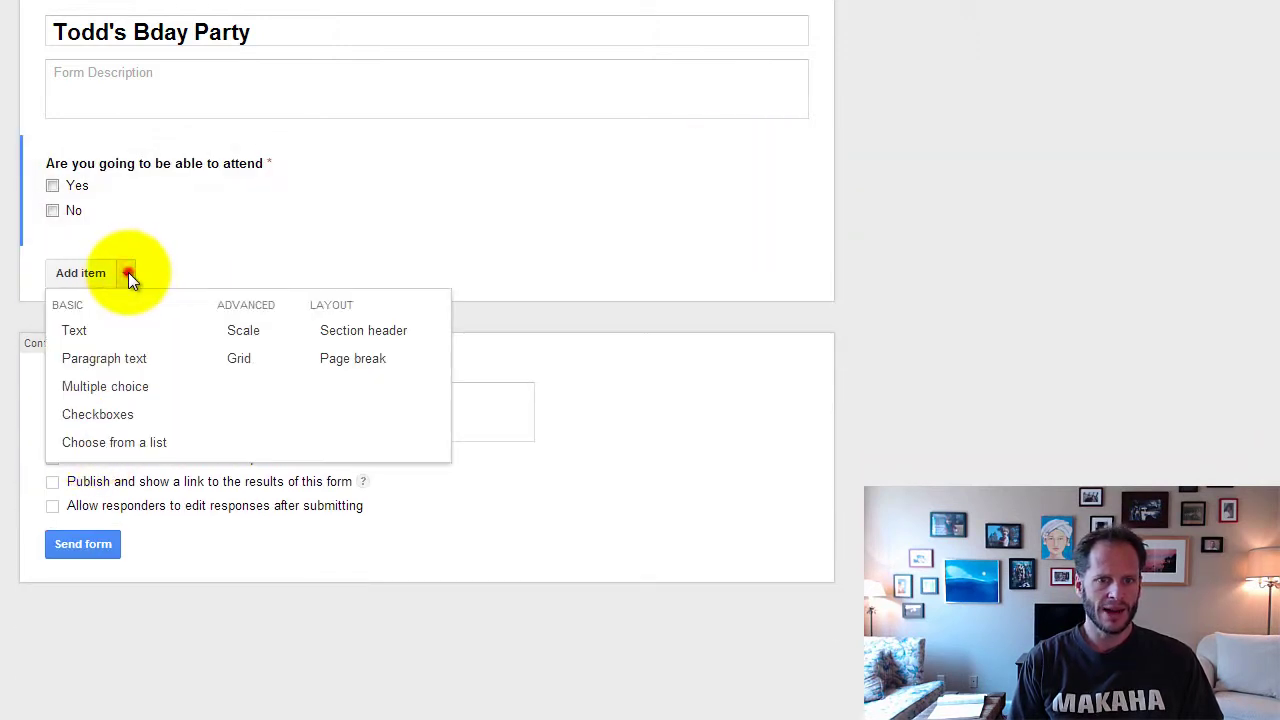
pyautogui.click(137, 342)
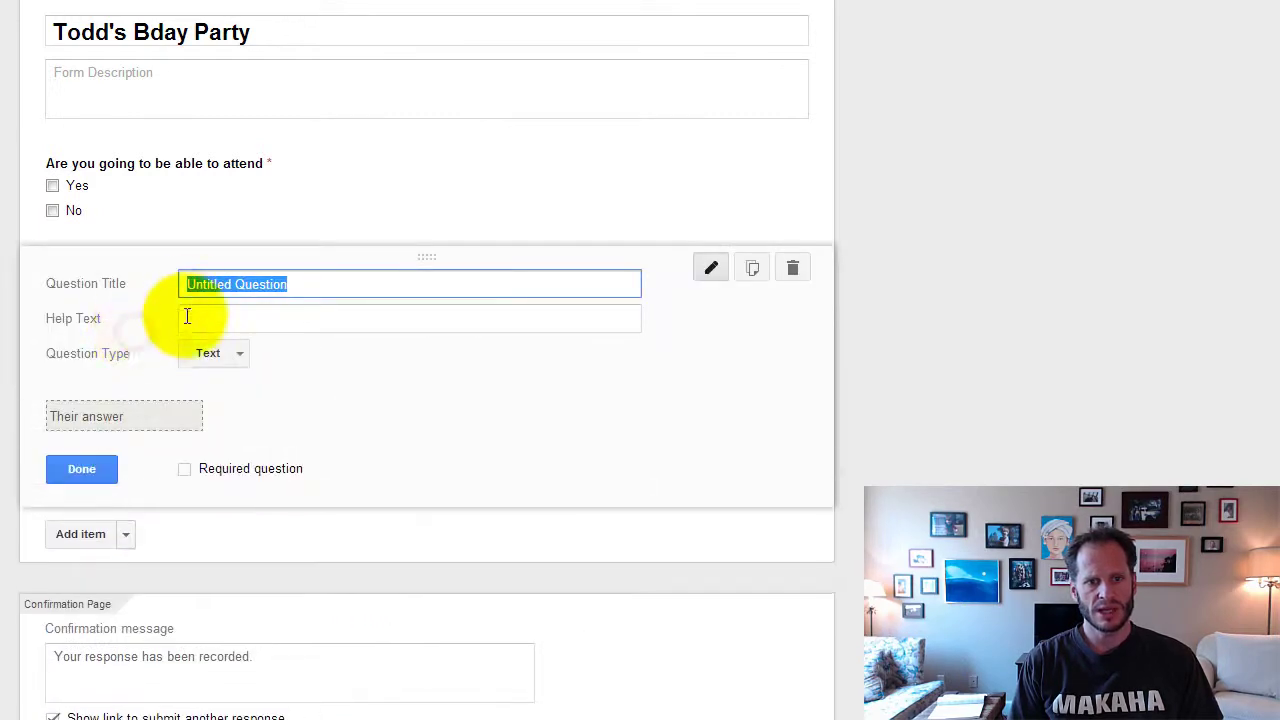
pyautogui.write('For how many peopl')
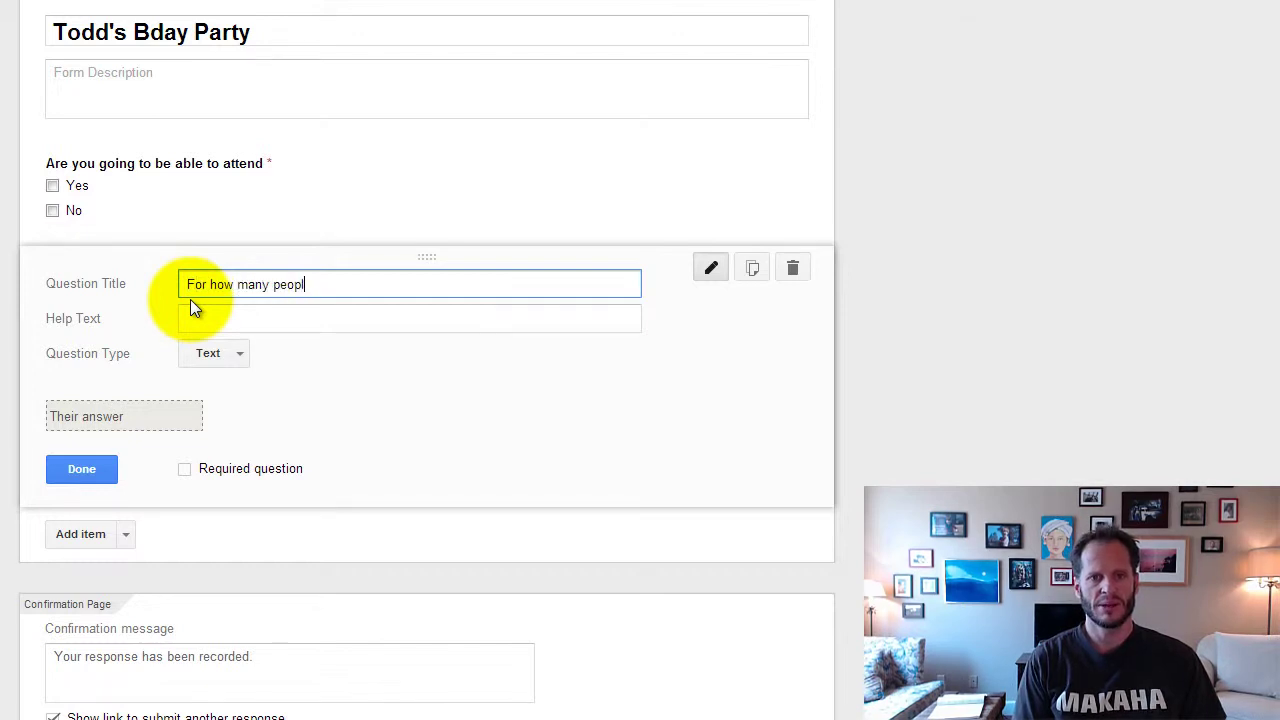
pyautogui.write("e are you RSVP'ing")
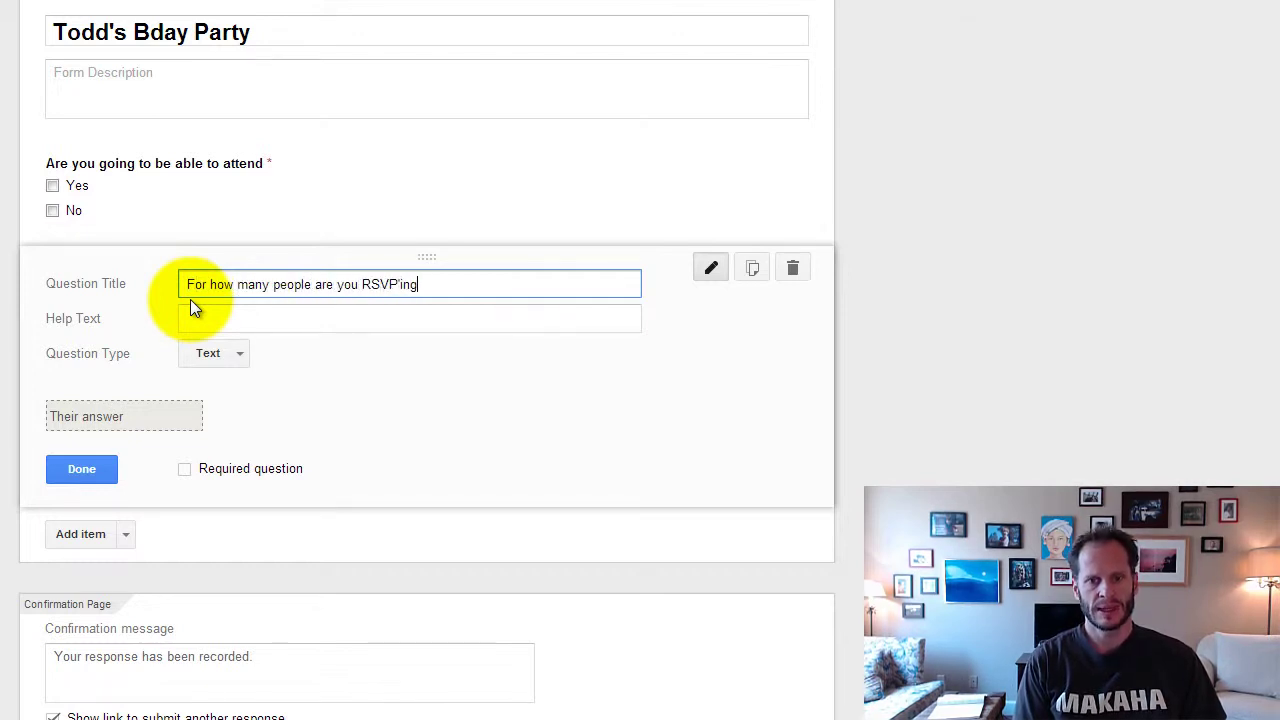
pyautogui.press('Tab')
pyautogui.write('(remember to i')
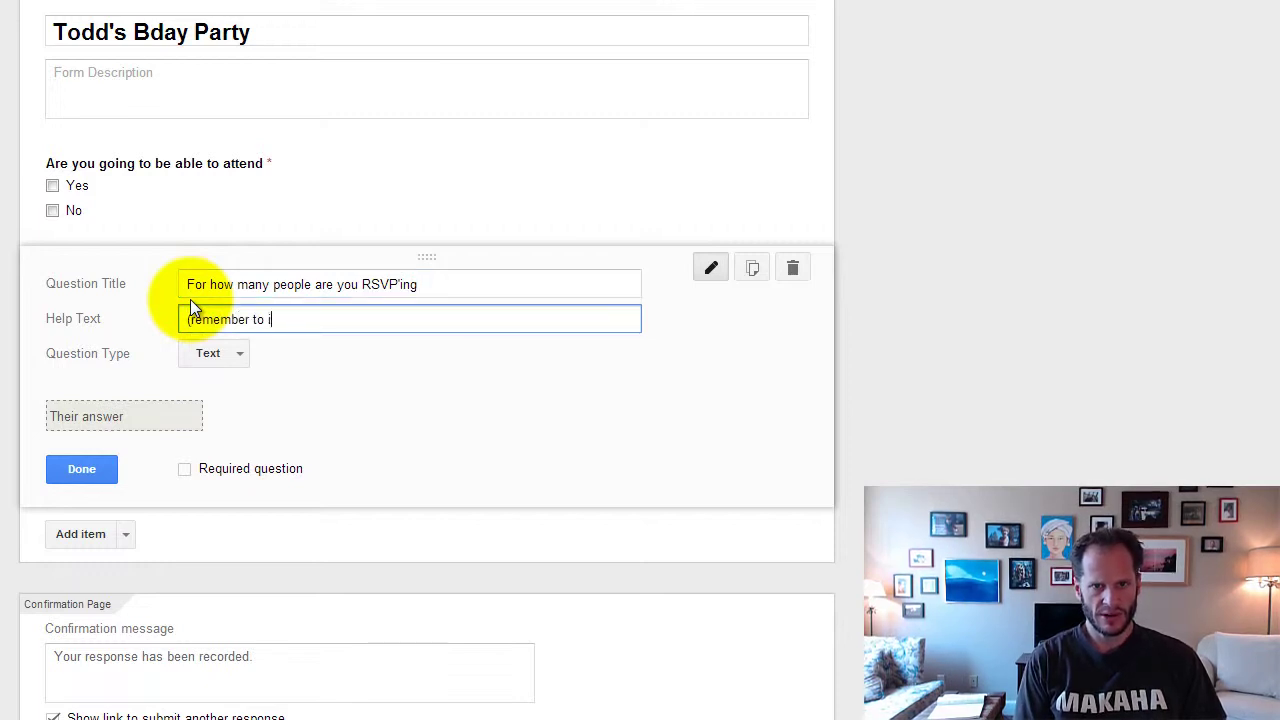
pyautogui.write('nclude yourself as one!')
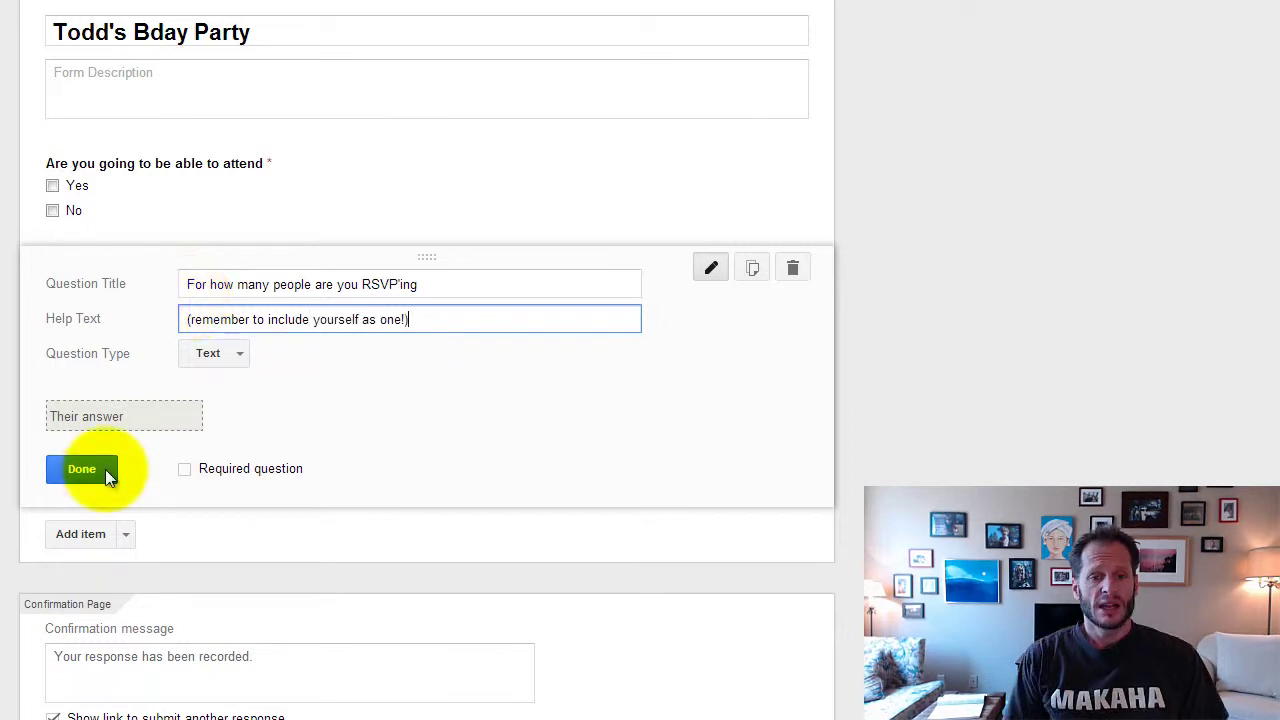
pyautogui.click(106, 472)
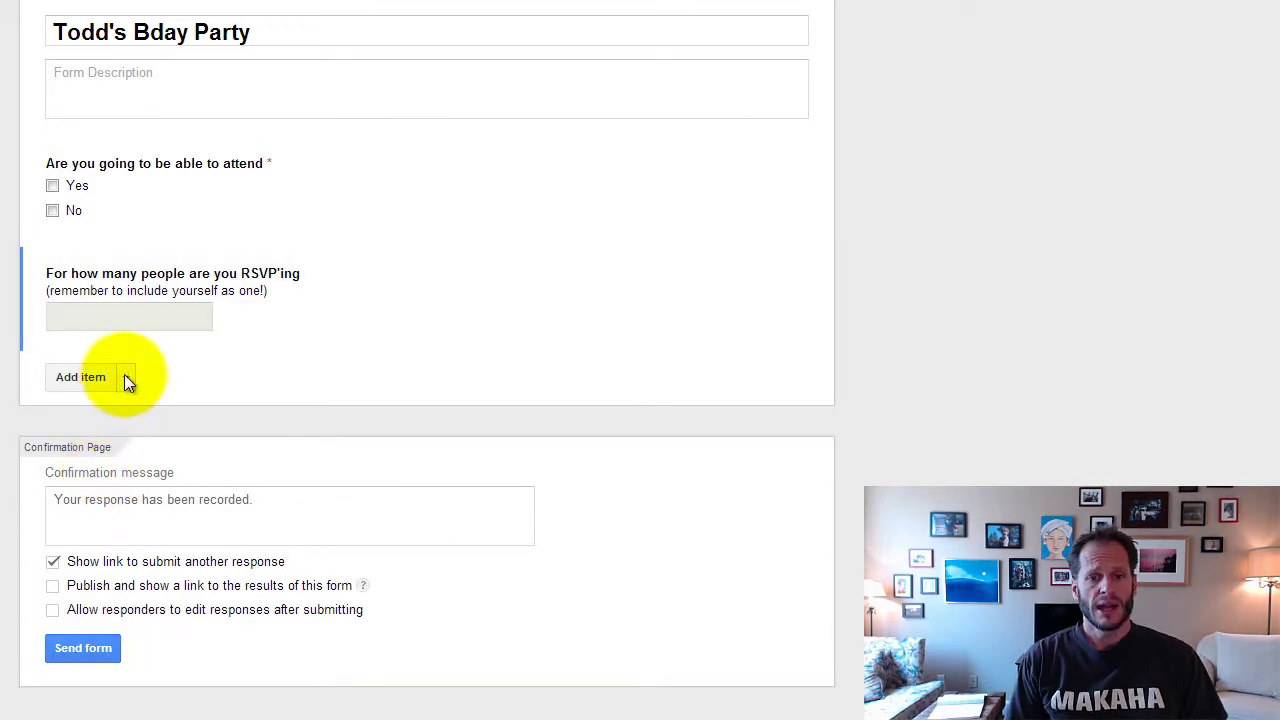
# Step: Add a question titled "What would you like to bring to the party" and set its type to Multiple choice
pyautogui.click(124, 374)
pyautogui.click(112, 434)
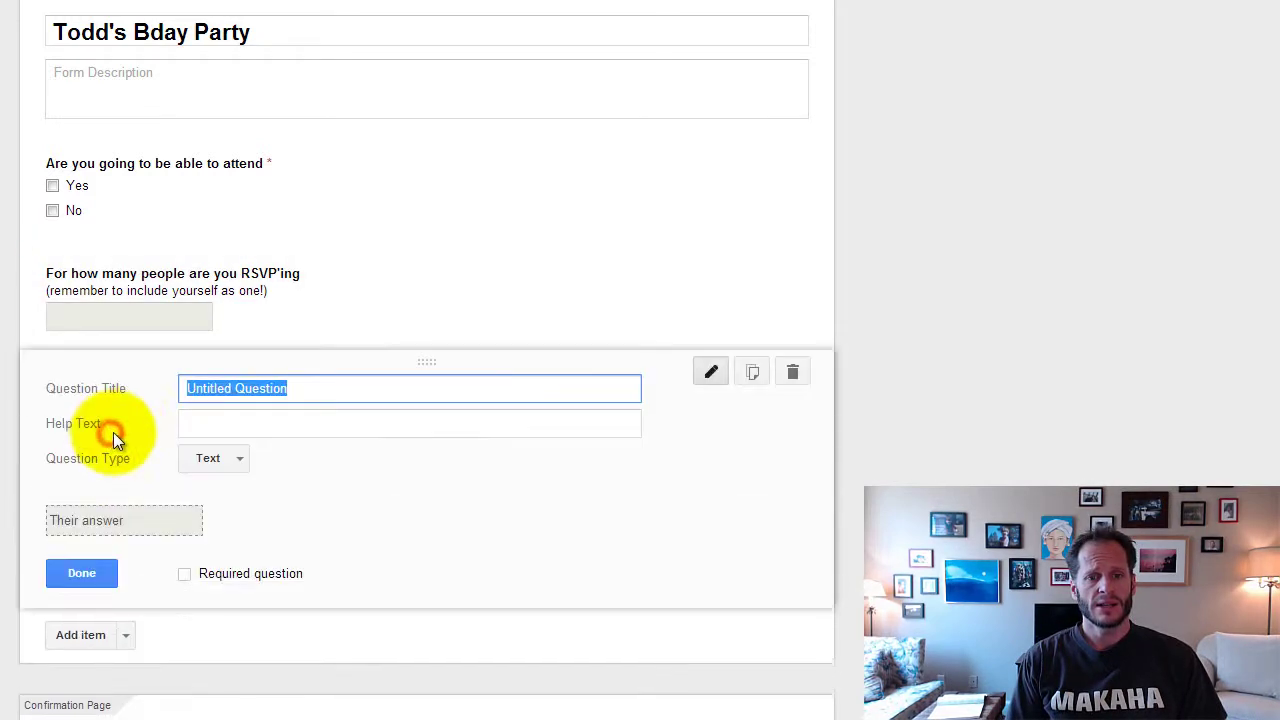
pyautogui.write('What would you like to bring to ')
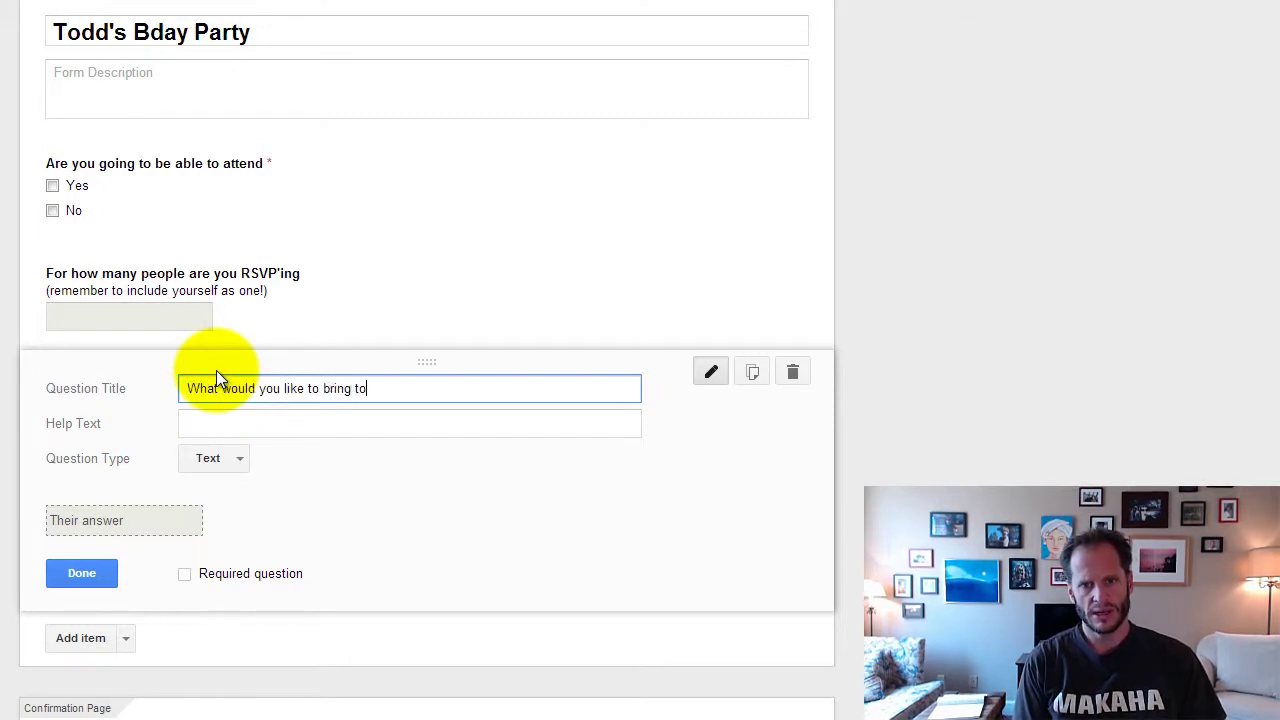
pyautogui.write('the party')
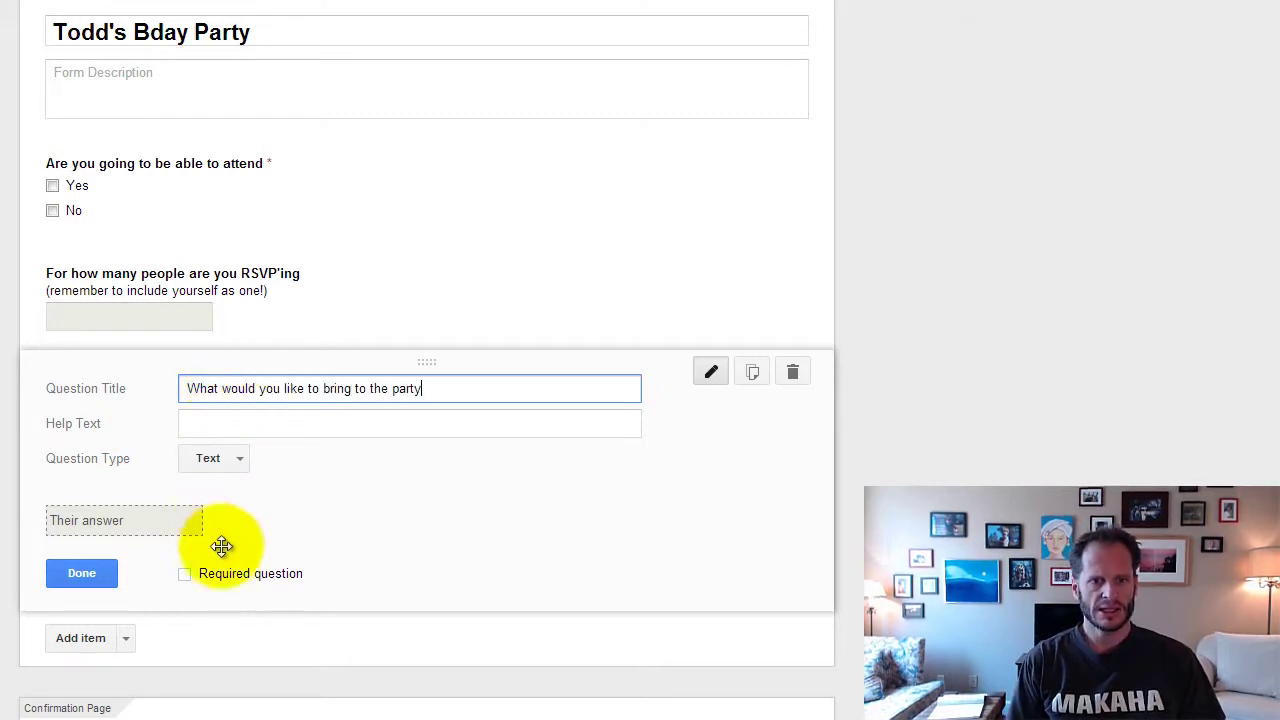
pyautogui.click(240, 458)
pyautogui.click(255, 516)
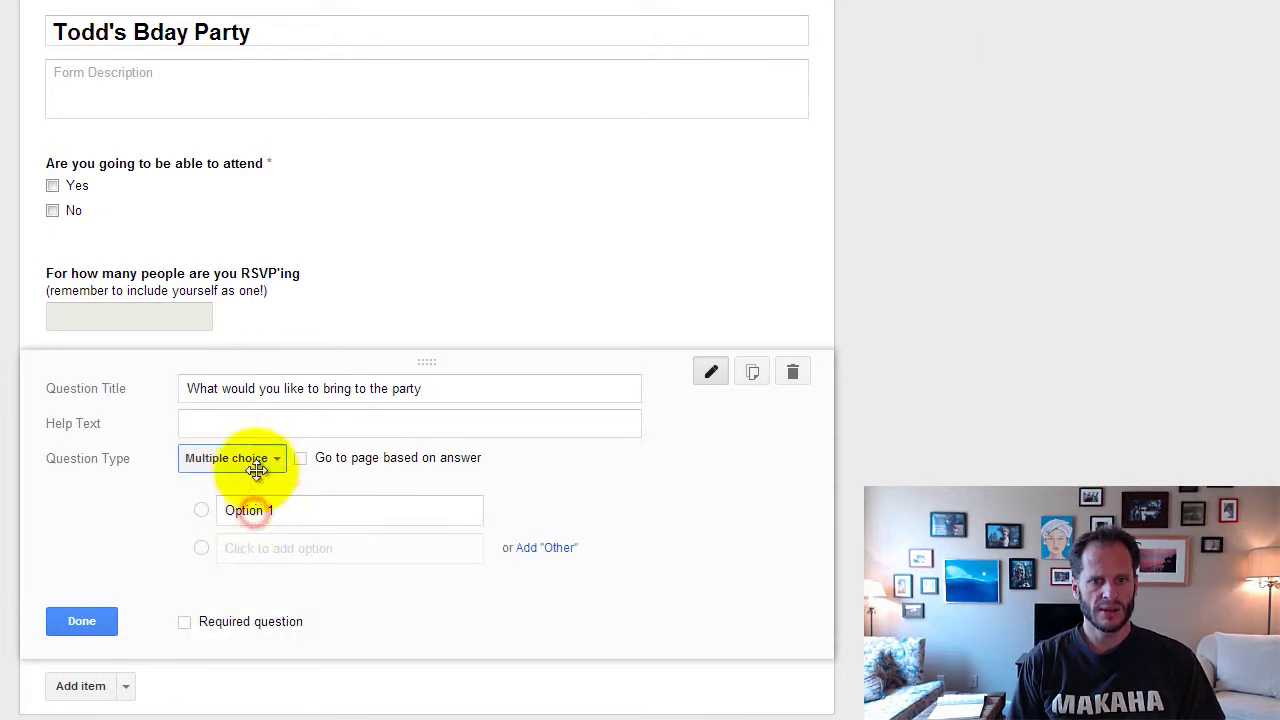
# Step: Give the party contribution question the options Appetizer, Drink, Main Dish - Veg, Main Dish - Meat, Salad and Desert, and finish editing it
pyautogui.click(258, 510)
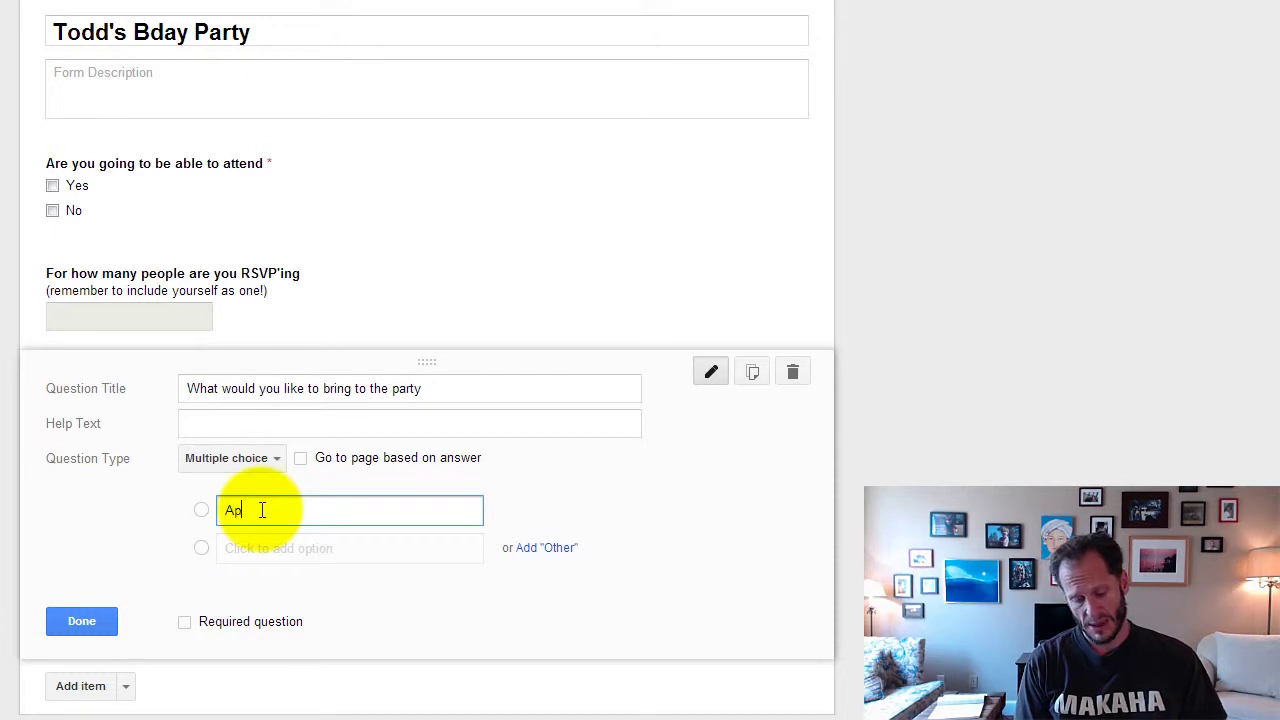
pyautogui.write('Appetizer')
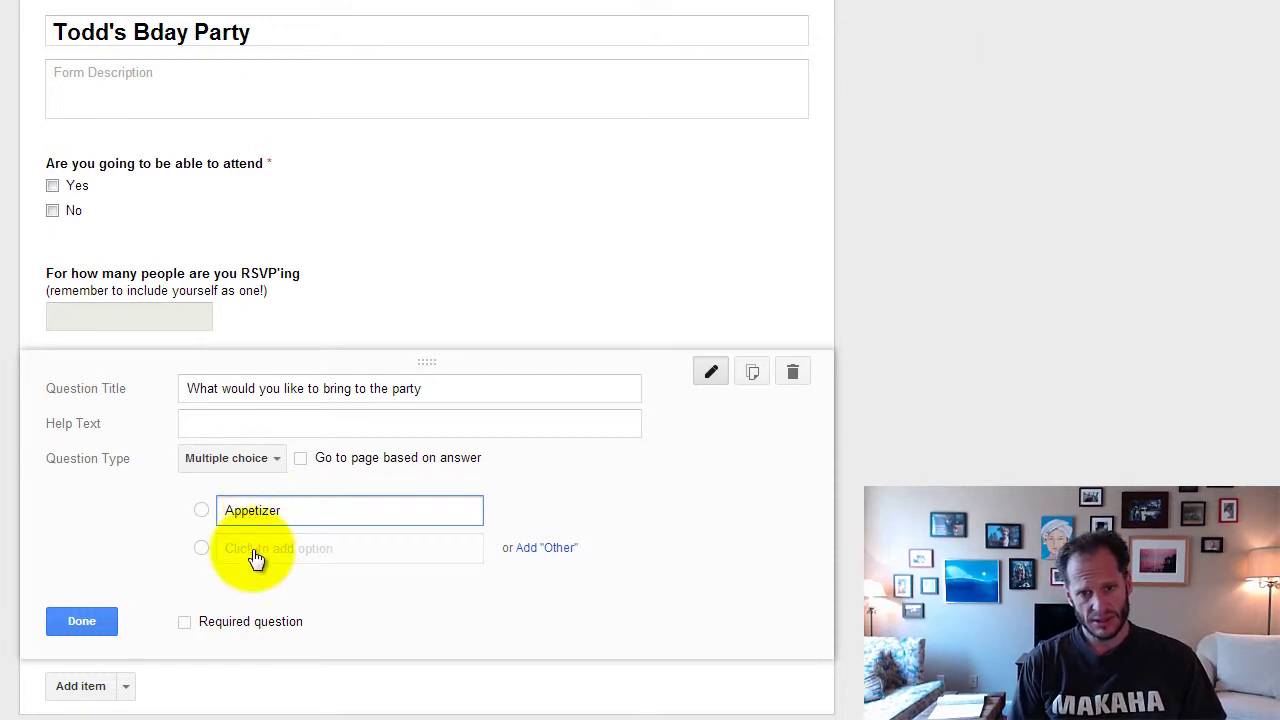
pyautogui.click(253, 548)
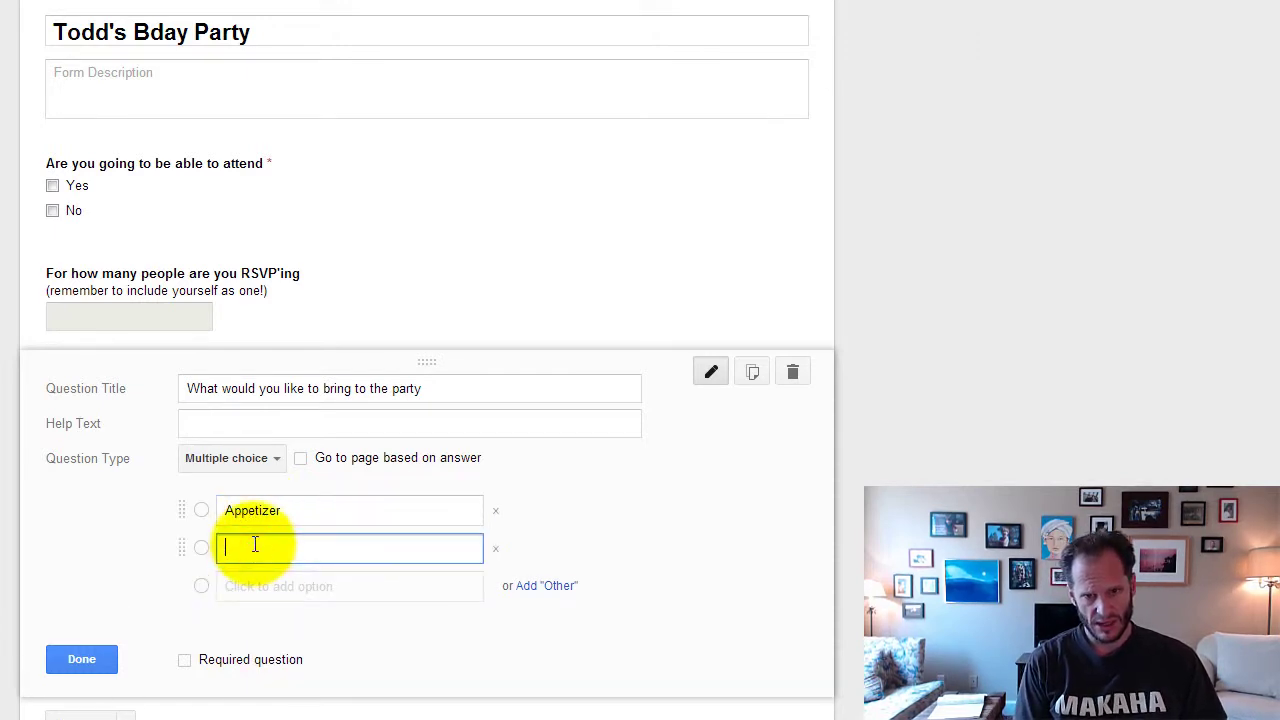
pyautogui.write('Drink Main Dish - Veg Main Dish - Meat Salad Des')
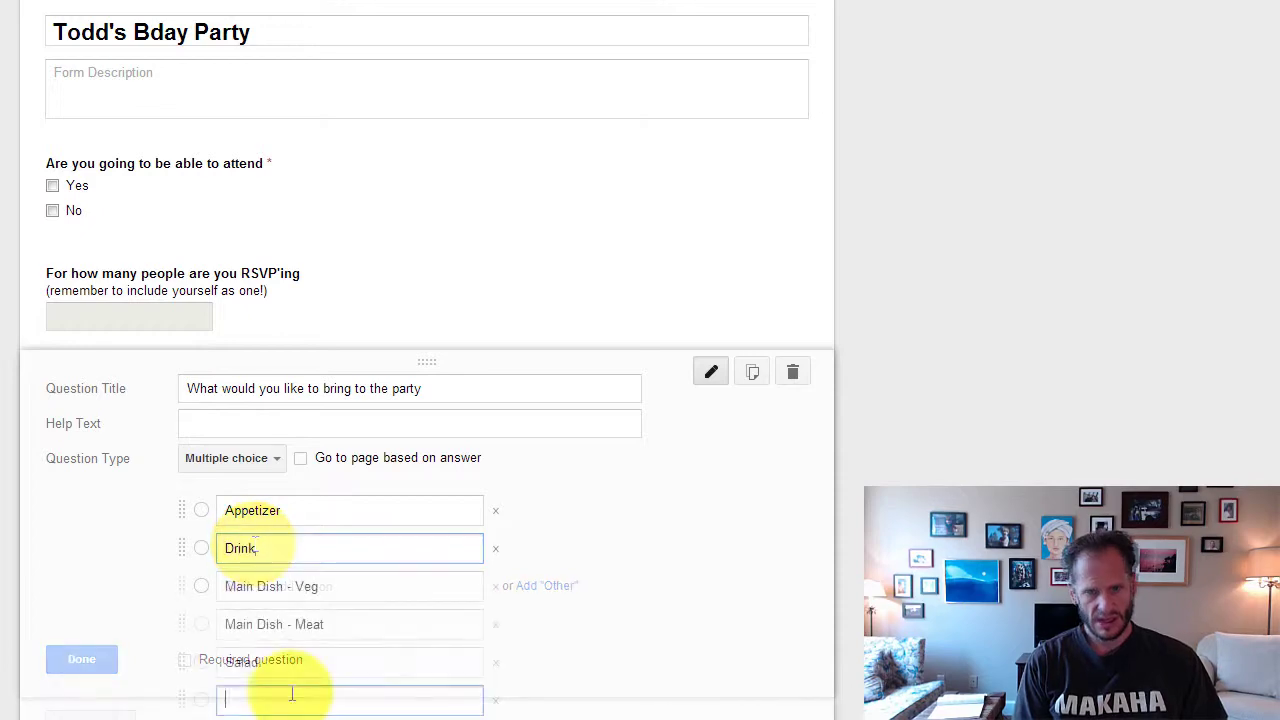
pyautogui.write('ert')
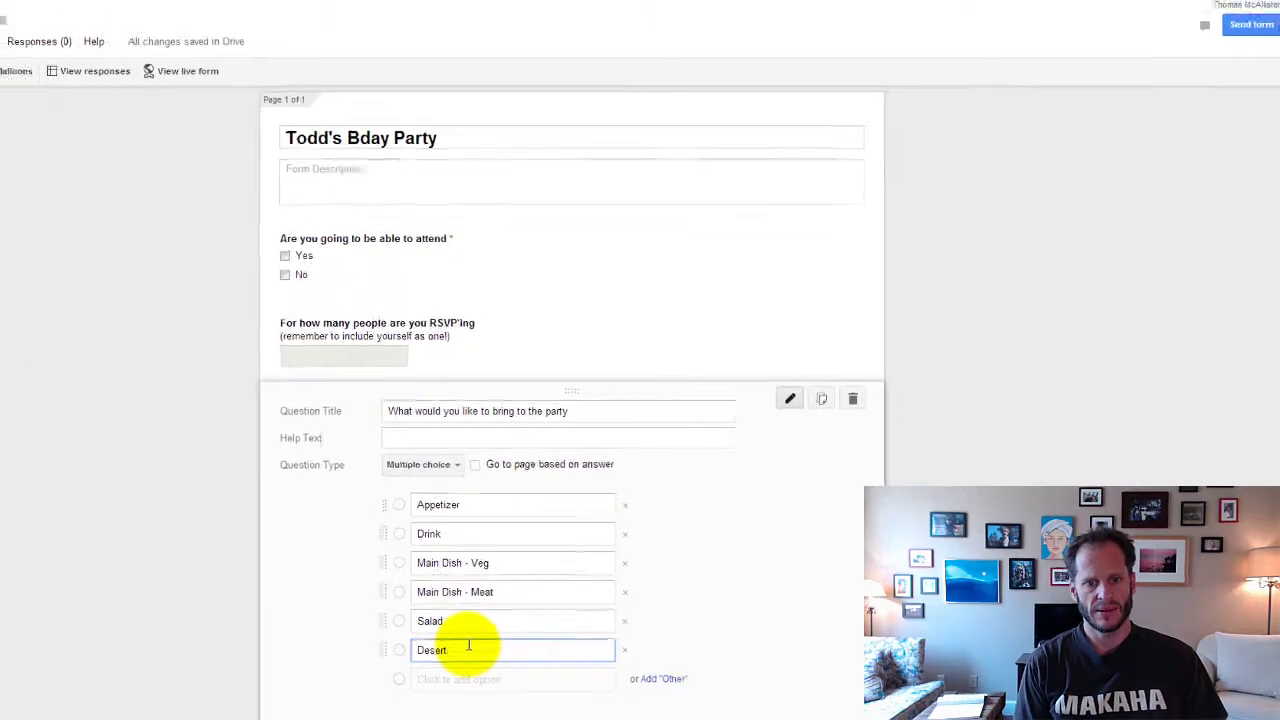
pyautogui.scroll(-2, 592, 620)
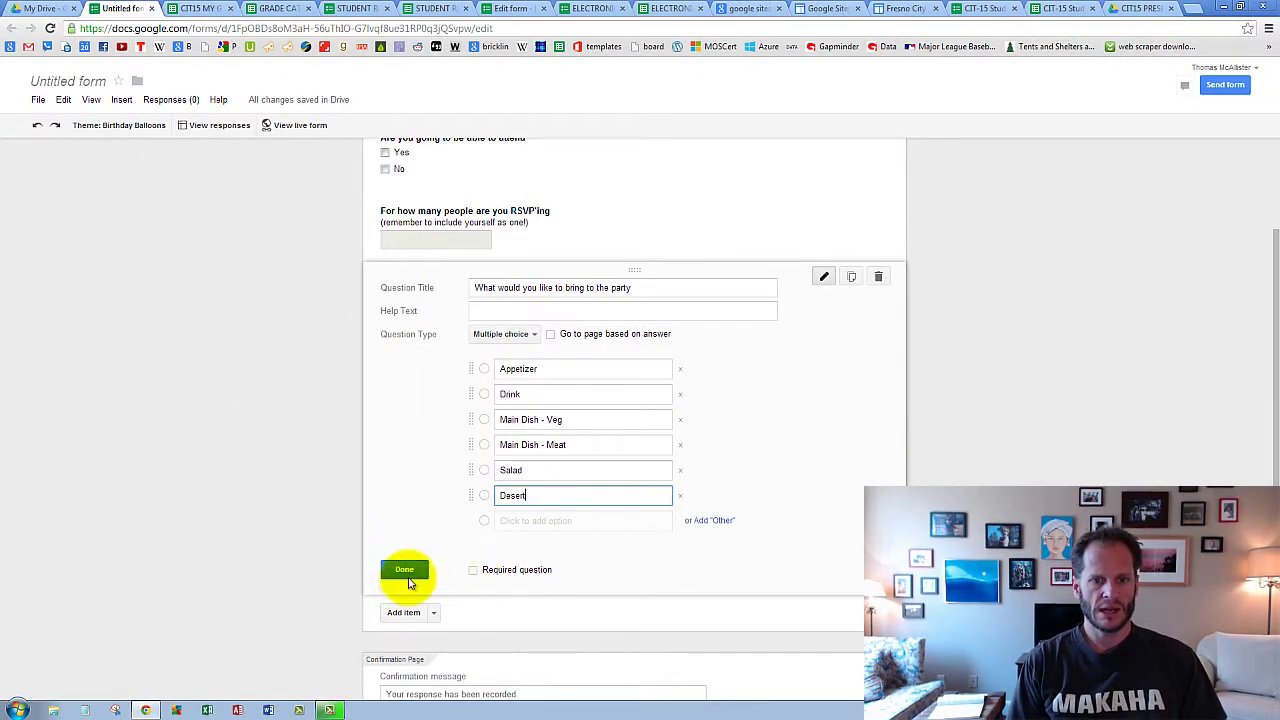
pyautogui.click(406, 569)
# Step: Replace the form's confirmation message with "Thank you for letting me know!"
pyautogui.click(435, 568)
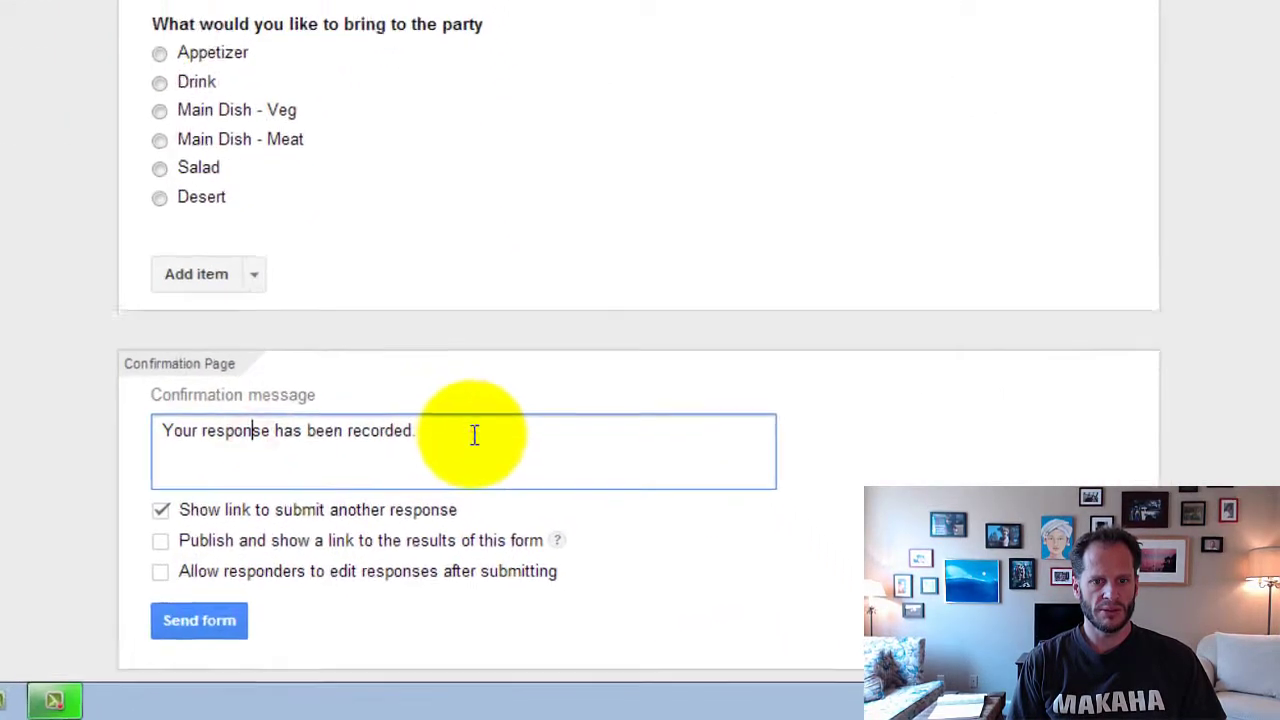
pyautogui.tripleClick(475, 435)
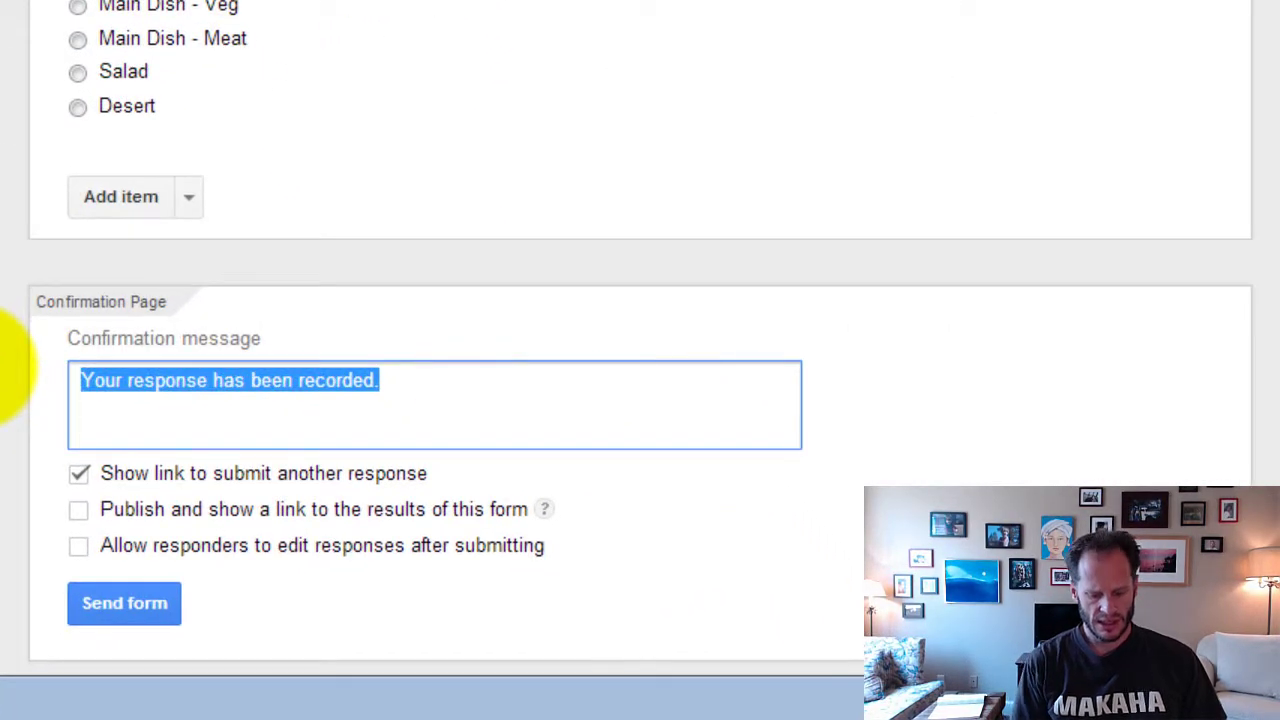
pyautogui.write('Thank you for le')
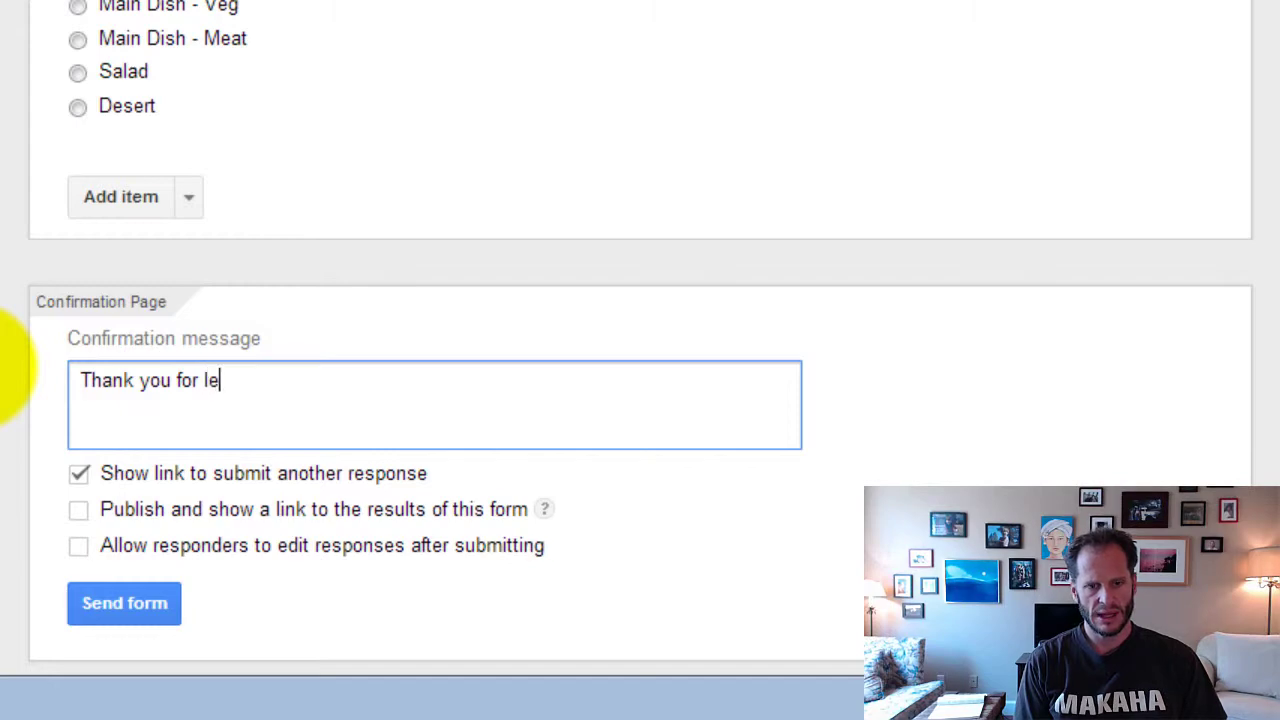
pyautogui.write('tting me know!')
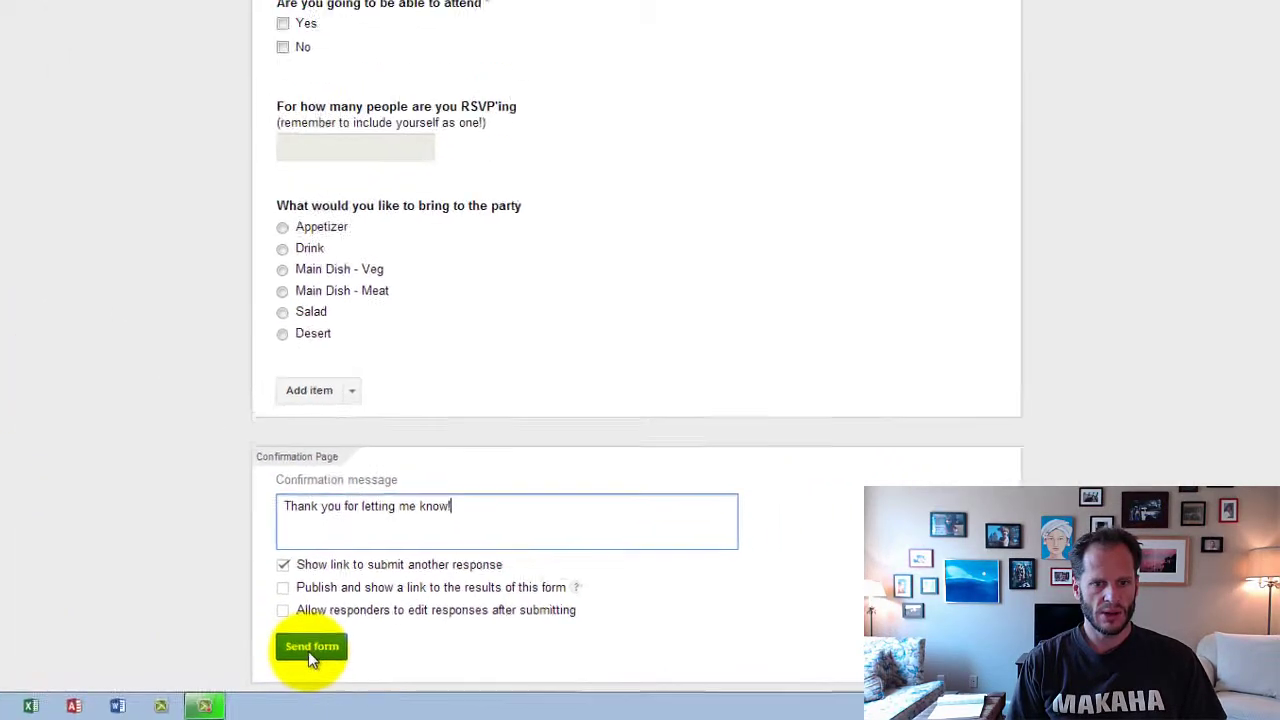
pyautogui.scroll(1, 539, 524)
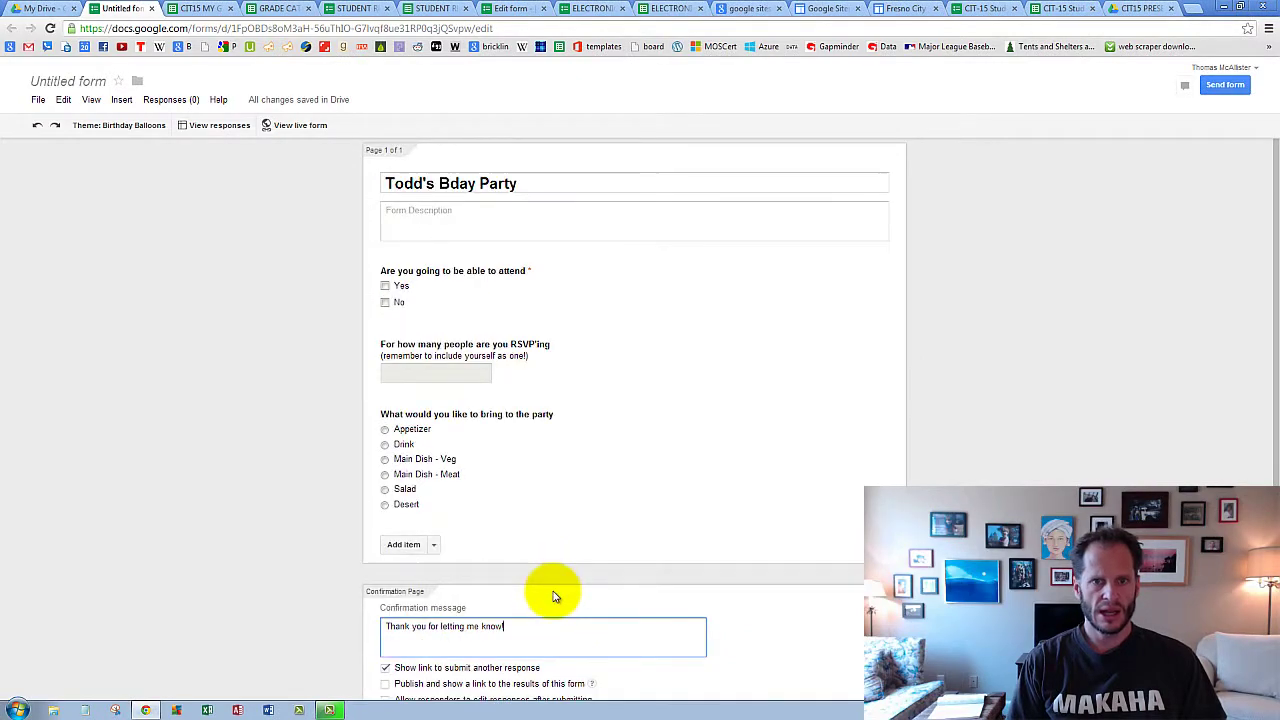
# Step: Open the live form and submit a response with attendance Yes, 7 people and Drink as the contribution
pyautogui.scroll(-1, 555, 597)
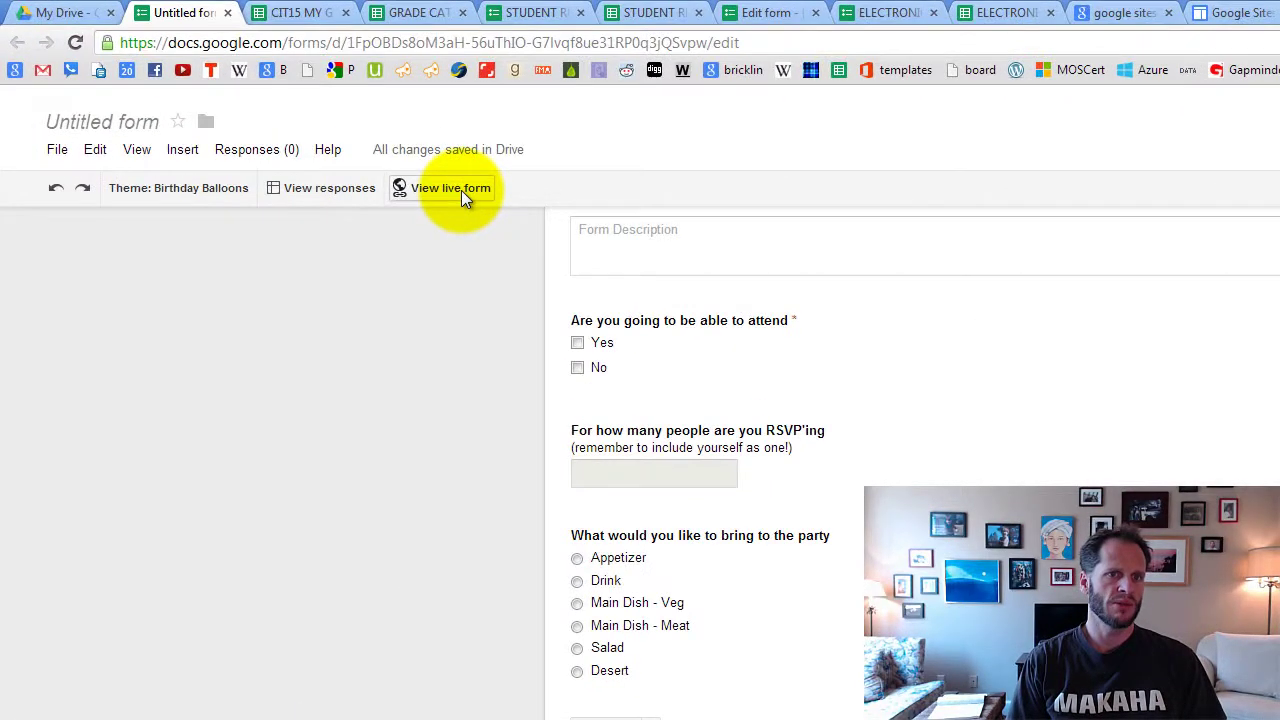
pyautogui.click(461, 190)
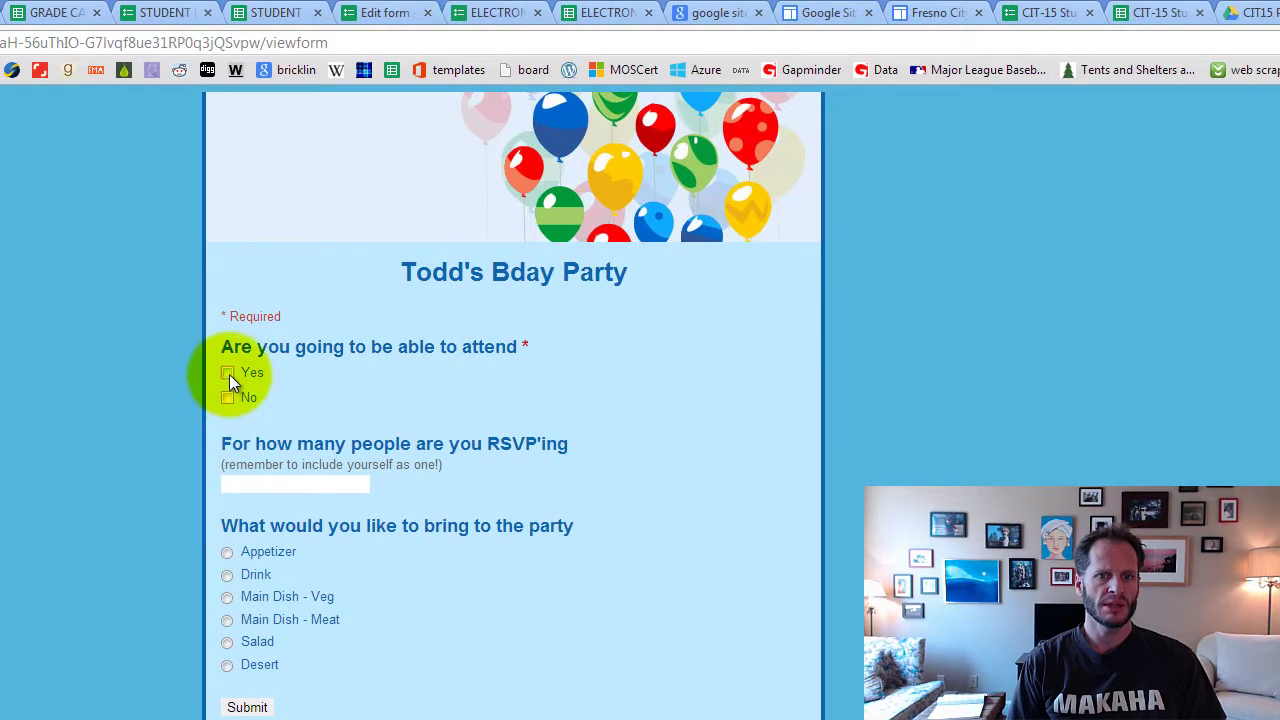
pyautogui.click(674, 372)
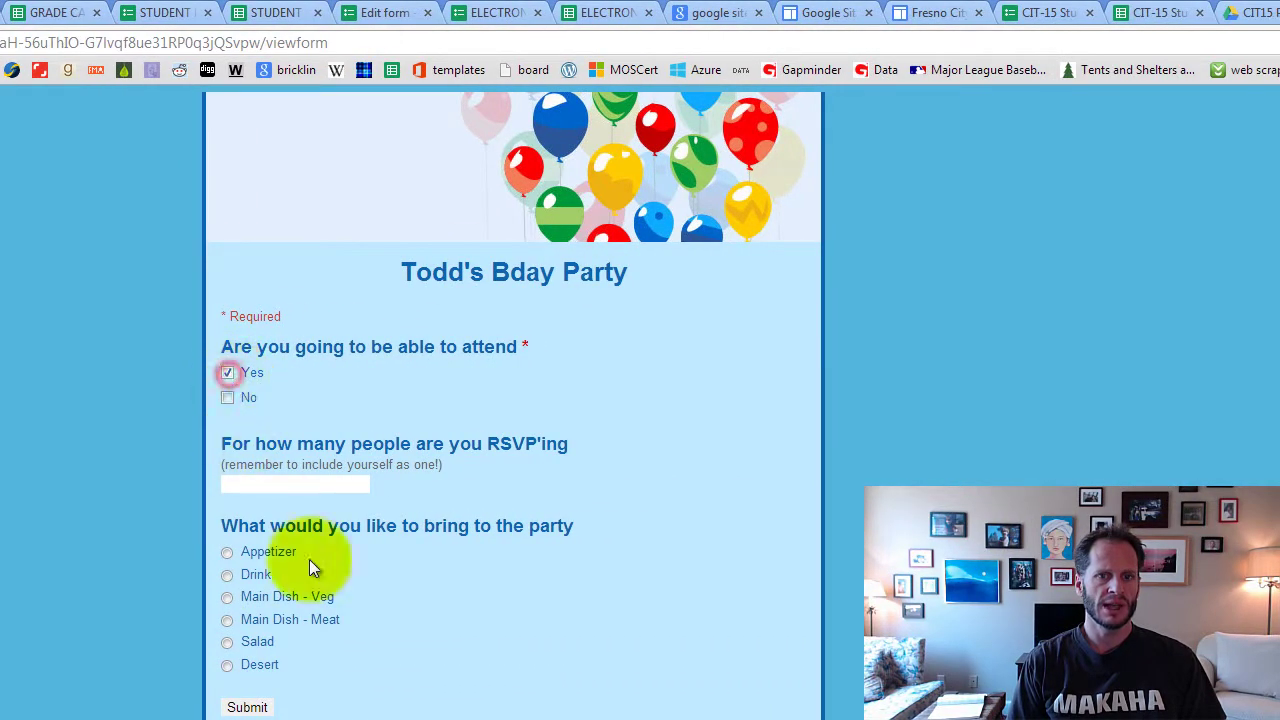
pyautogui.click(299, 485)
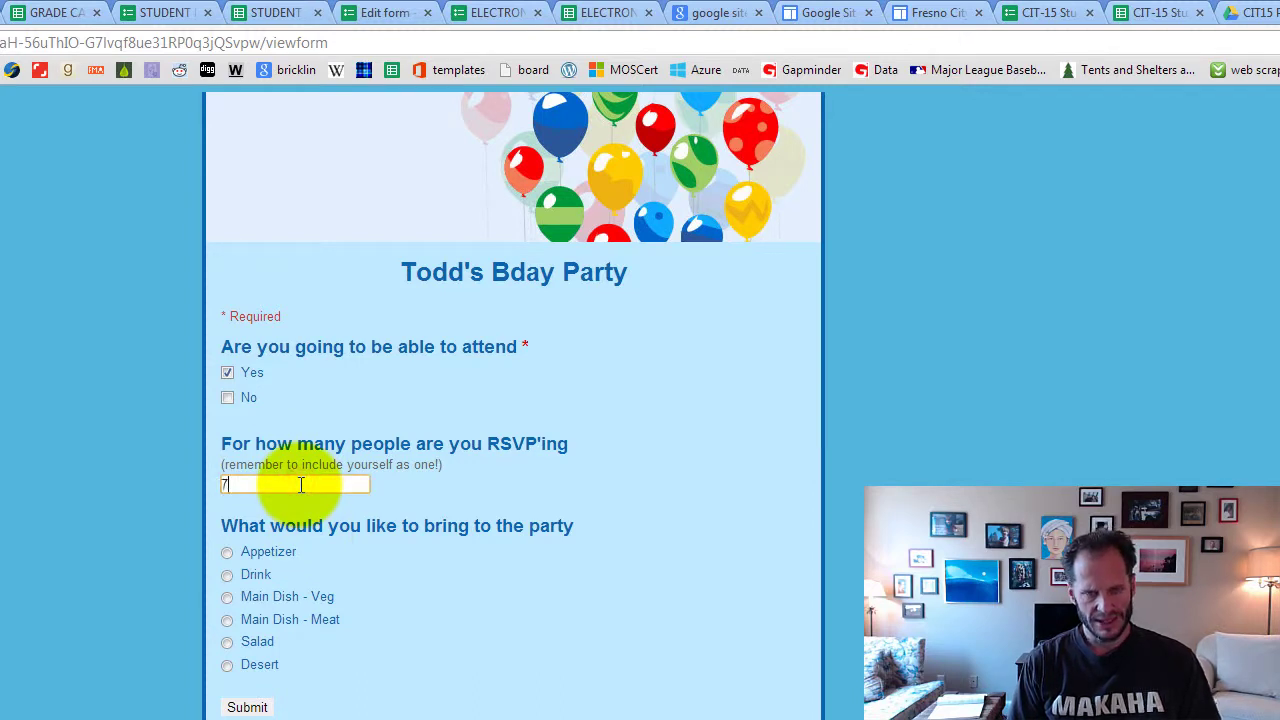
pyautogui.click(228, 575)
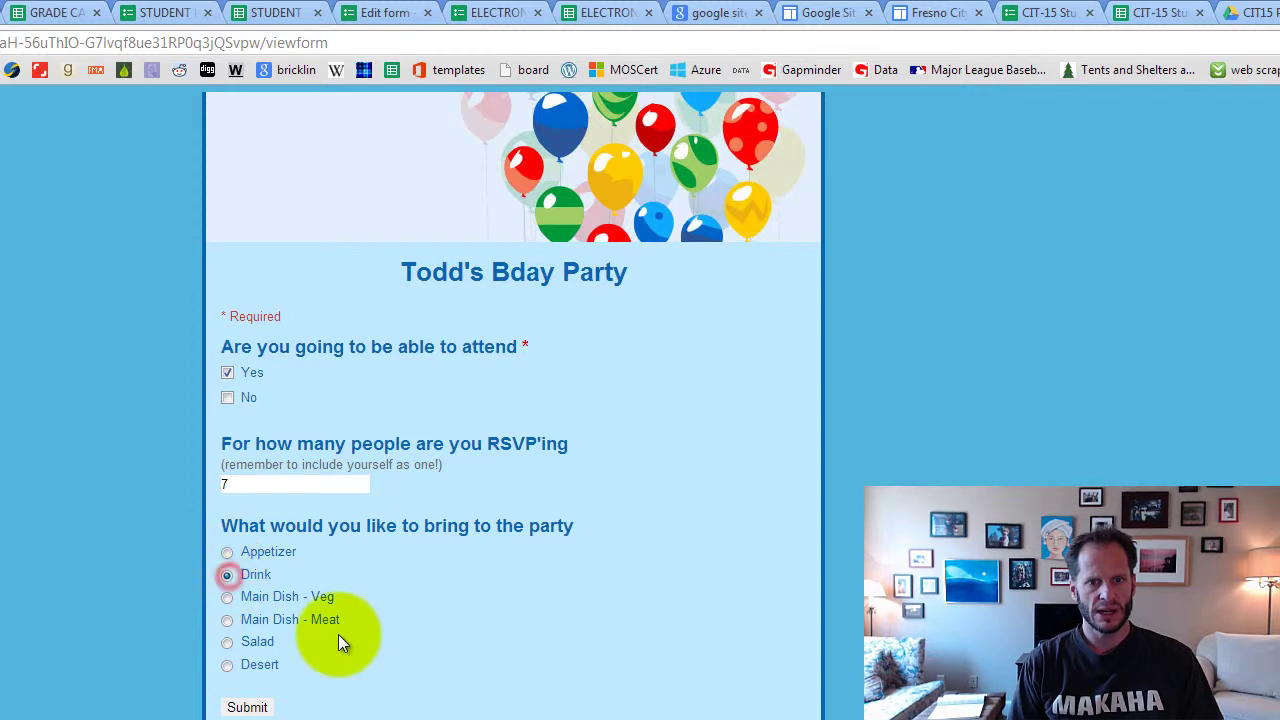
pyautogui.click(250, 708)
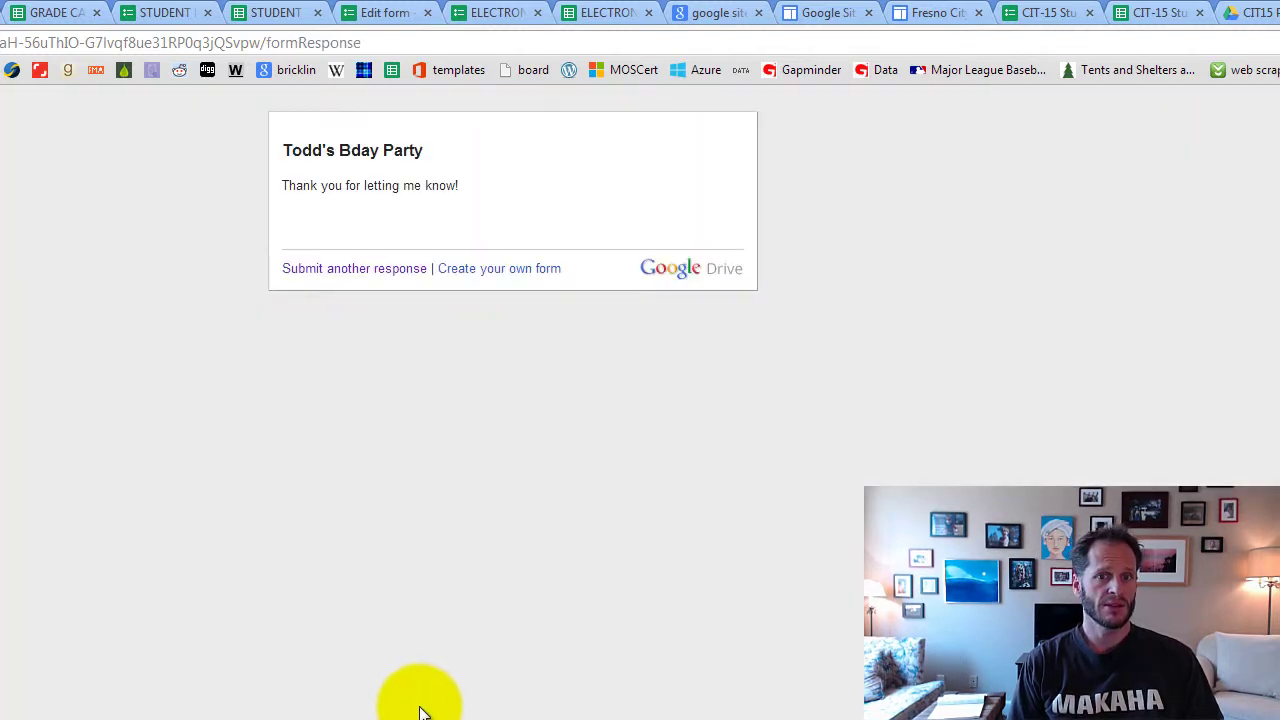
# Step: Return to My Drive and open the "Untitled form (Responses)" spreadsheet
pyautogui.click(178, 12)
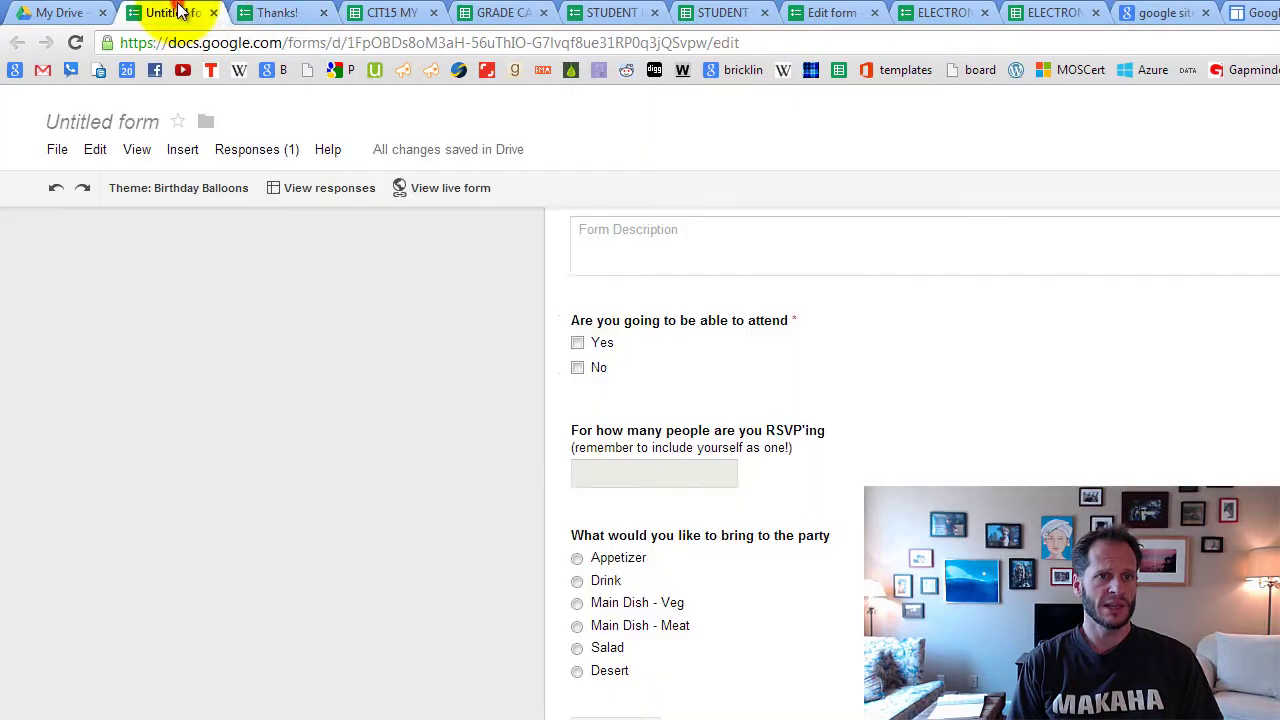
pyautogui.click(88, 14)
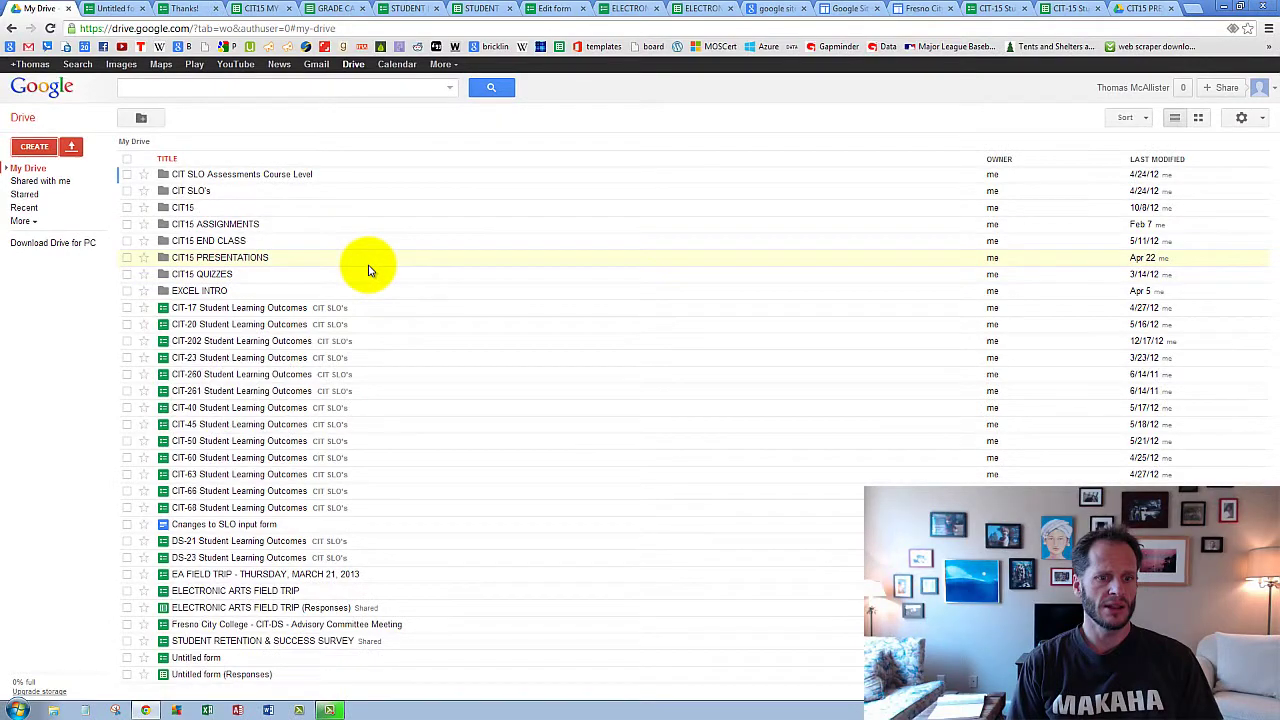
pyautogui.click(214, 675)
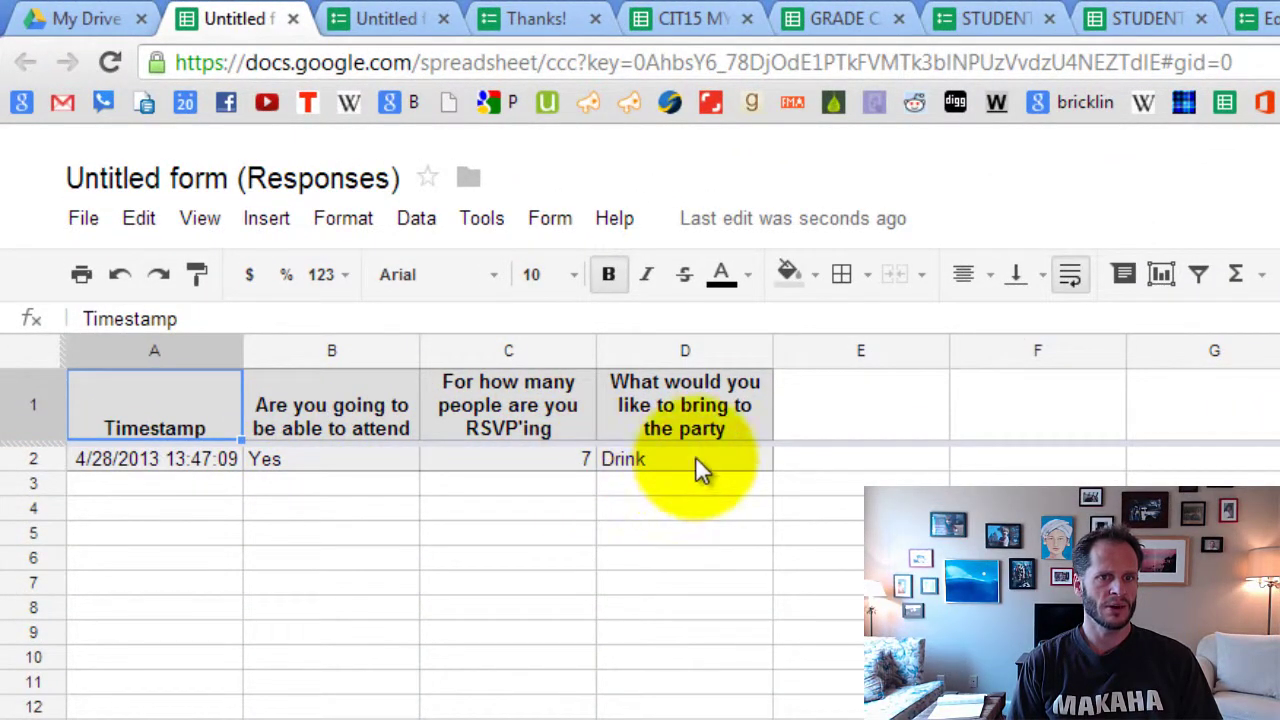
# Step: Rename the responses spreadsheet with the party host's first name in possessive form followed by "BDAY PARTY responses"
pyautogui.click(85, 222)
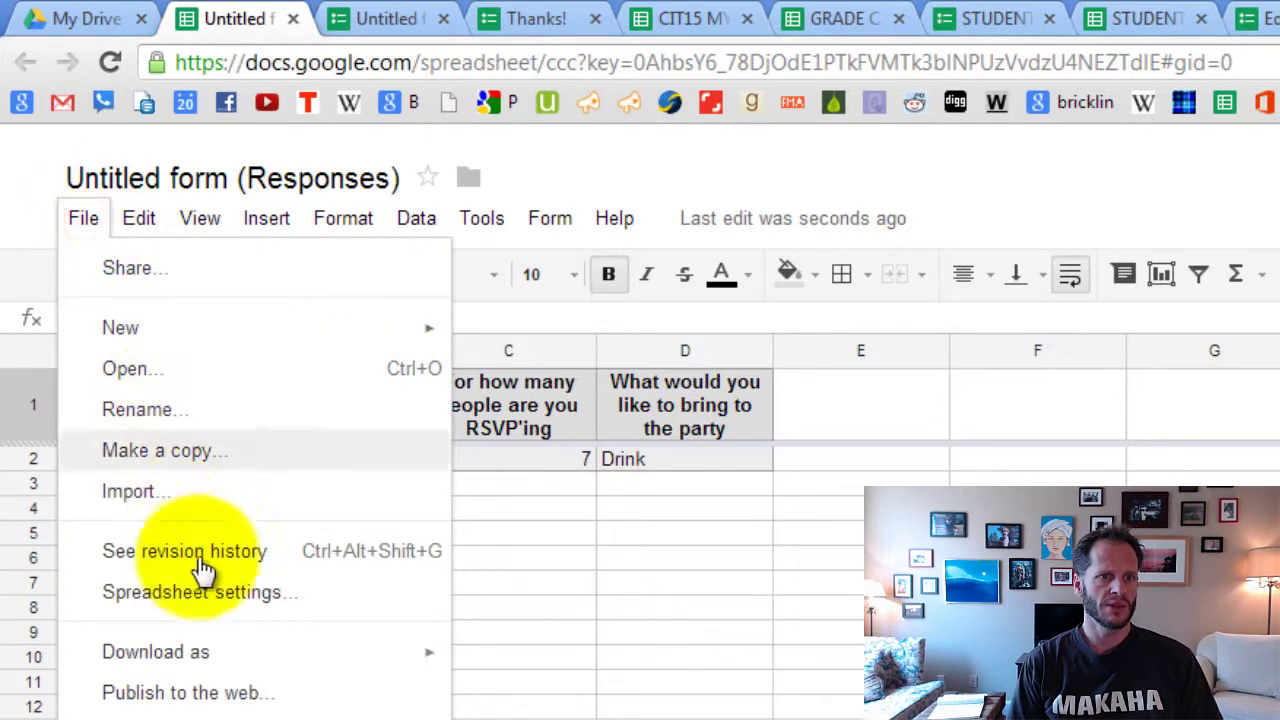
pyautogui.click(238, 408)
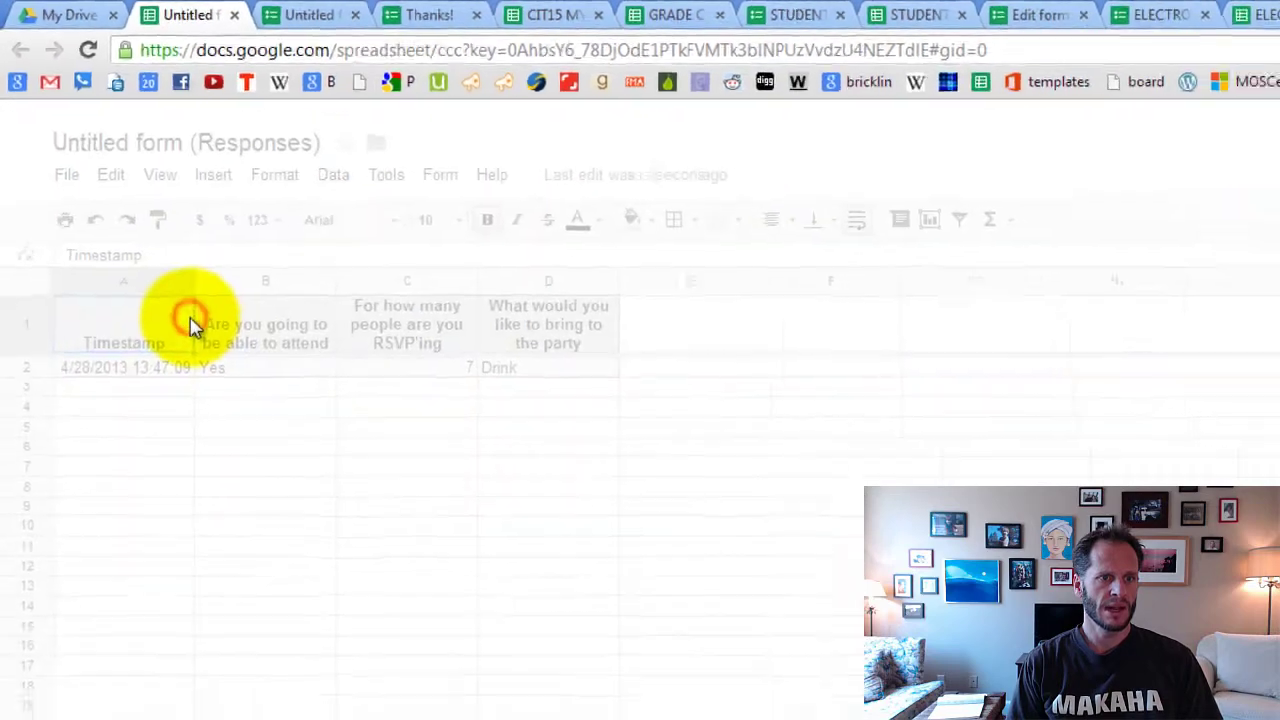
pyautogui.write("Todd's B")
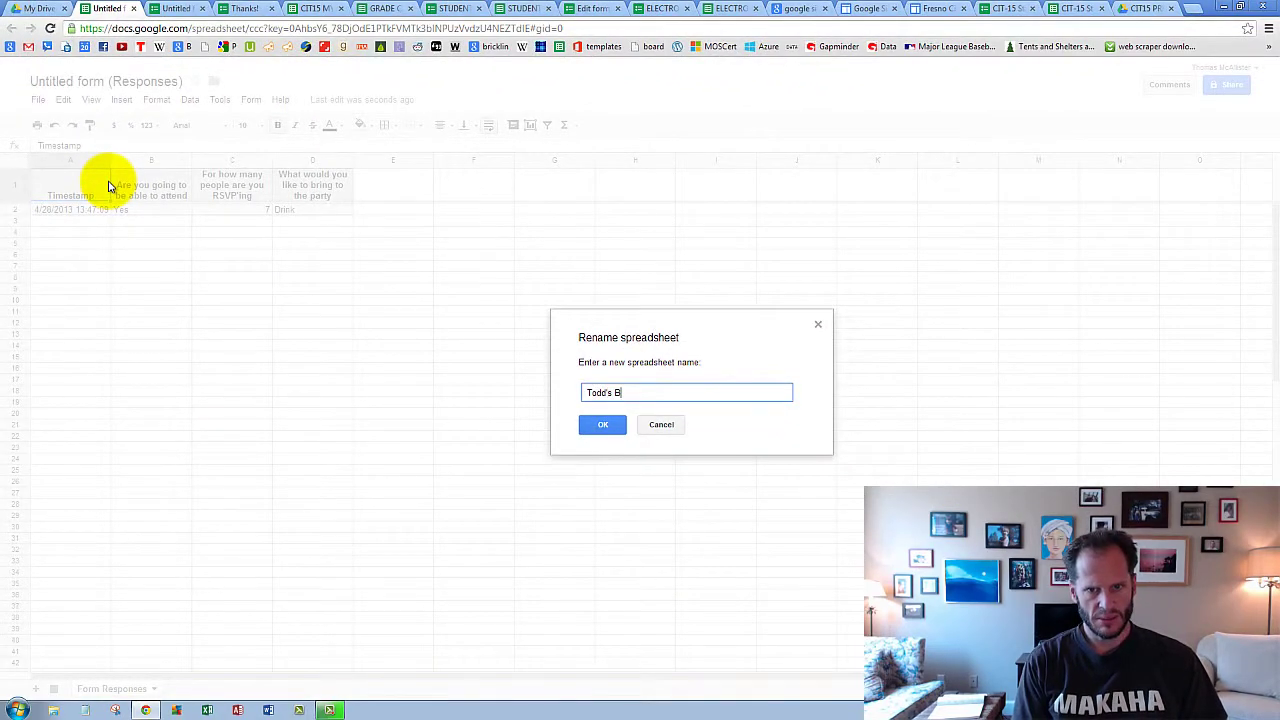
pyautogui.write('DAY PARTY responses')
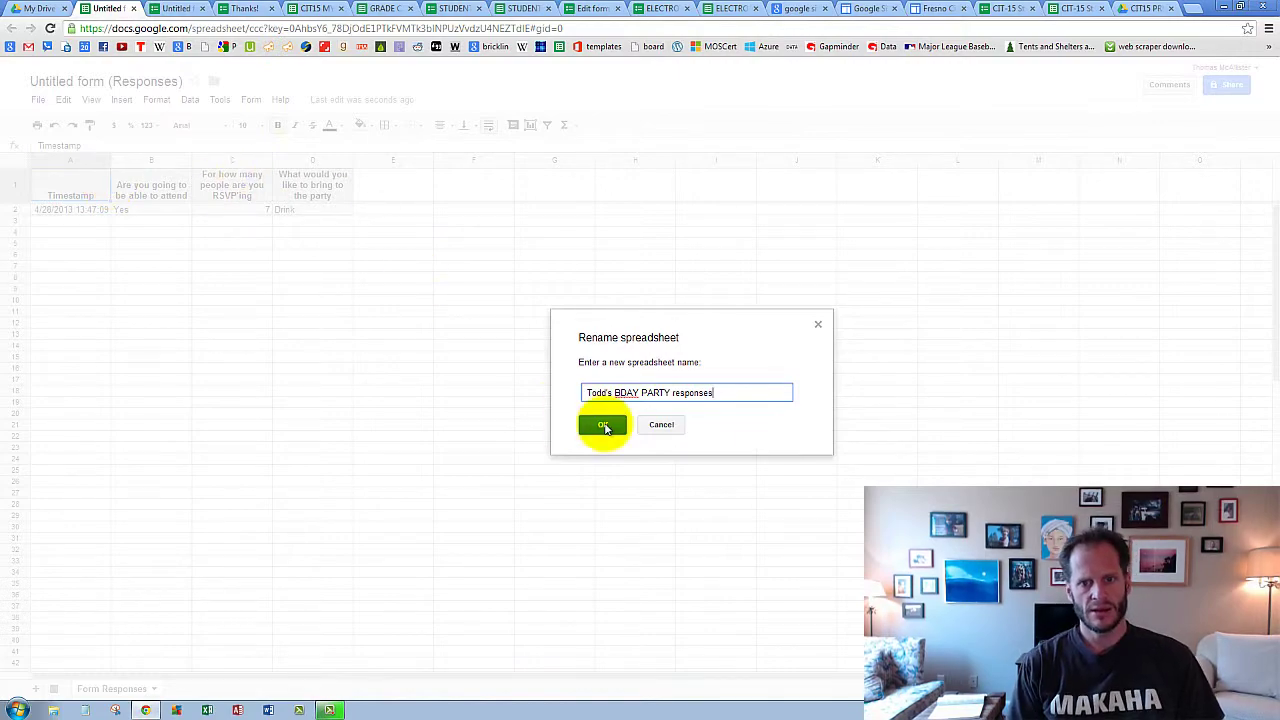
pyautogui.click(602, 425)
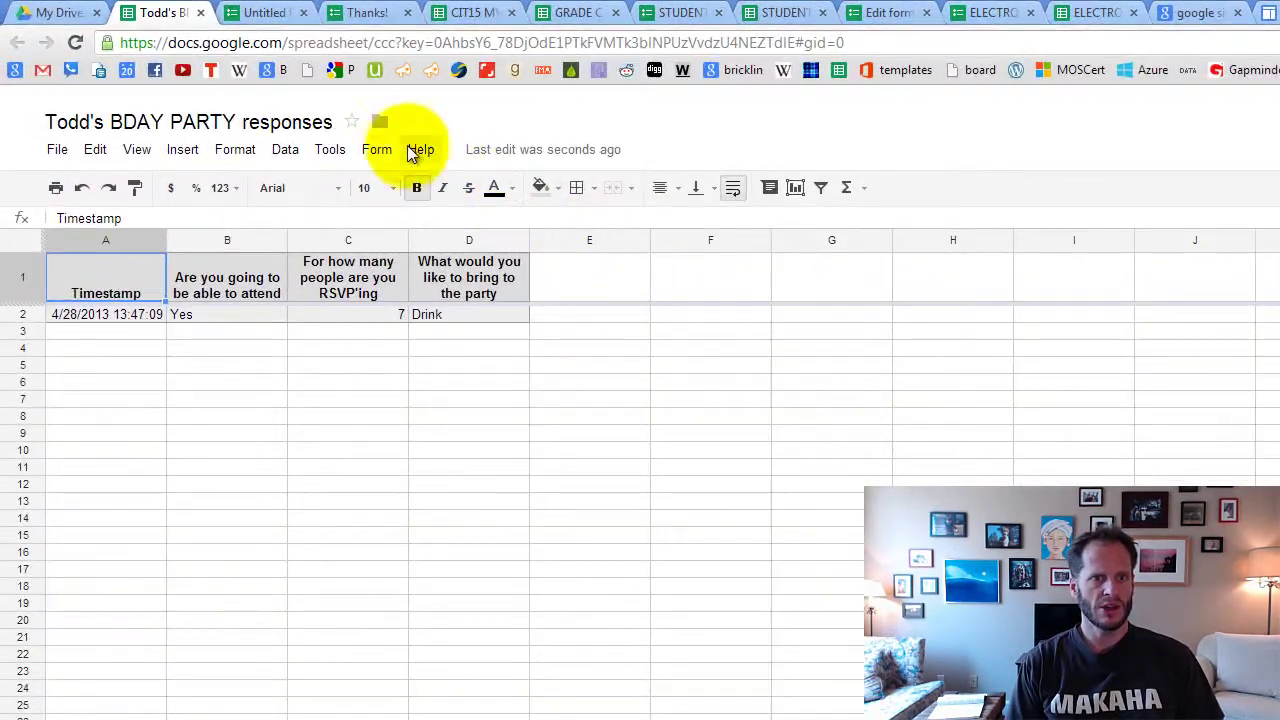
# Step: Open the linked form for editing and change the "What would you like to bring to the party" question to Checkboxes
pyautogui.click(297, 117)
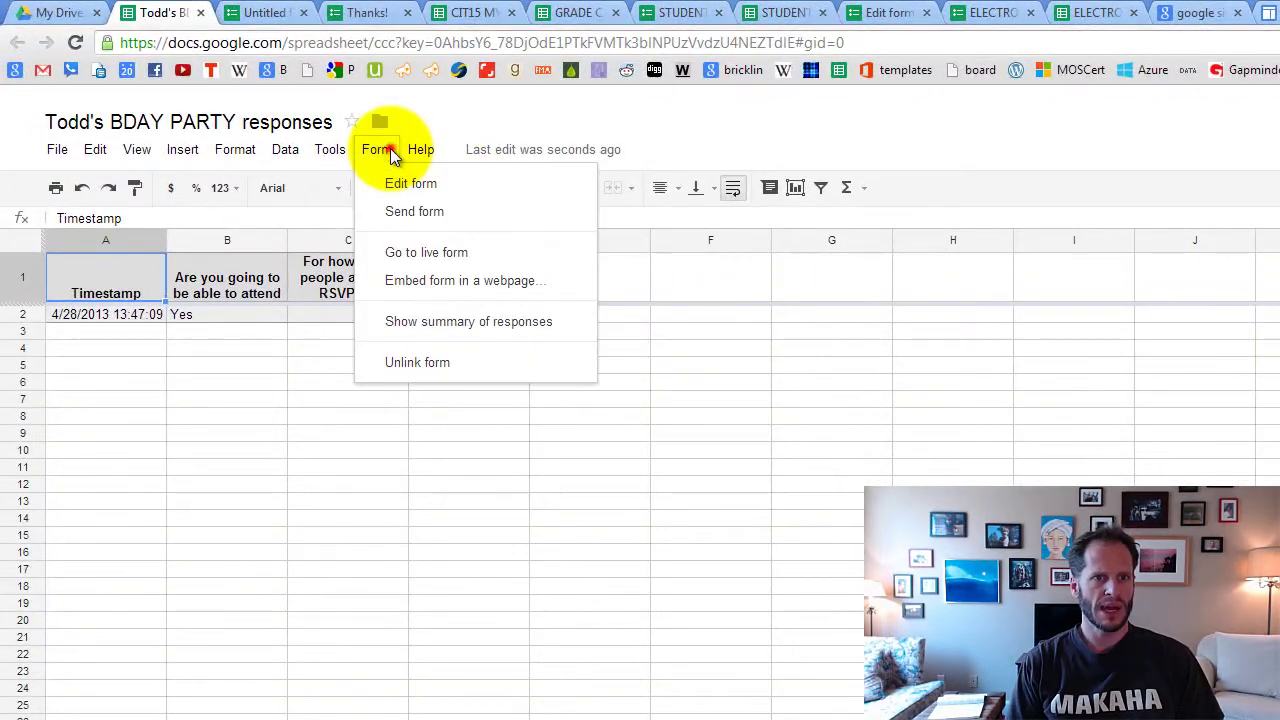
pyautogui.click(411, 183)
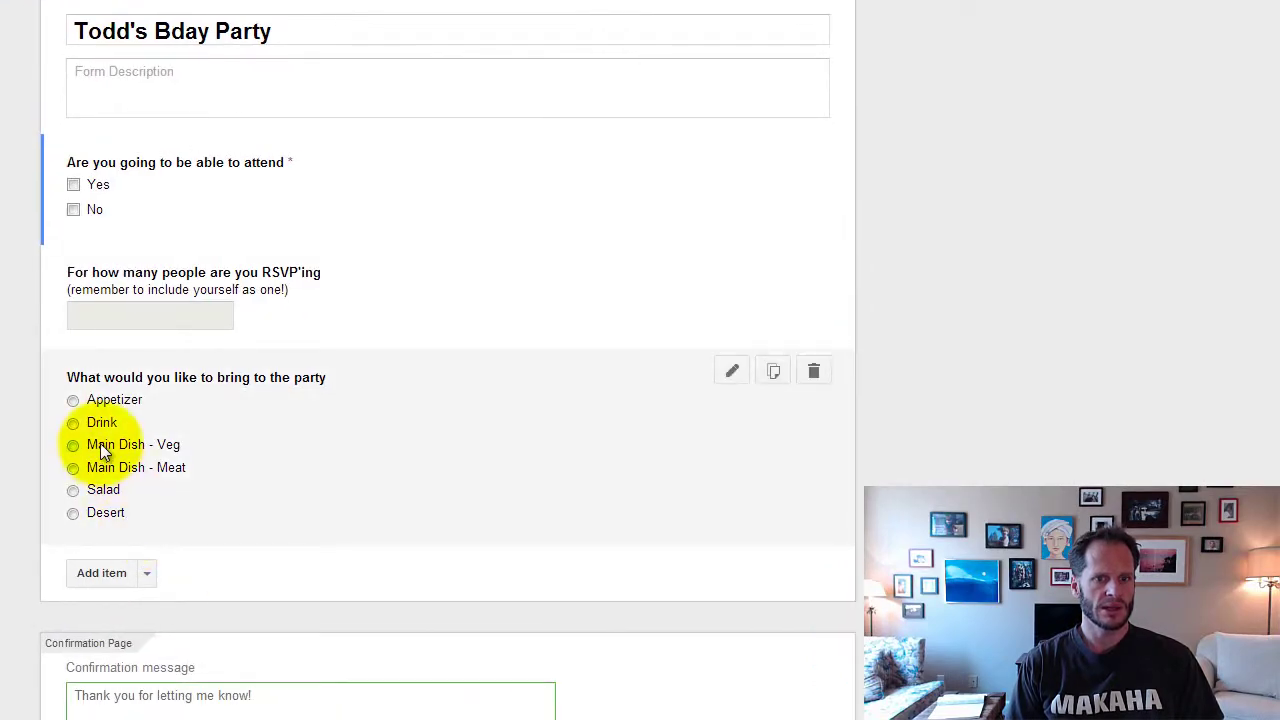
pyautogui.click(268, 523)
pyautogui.scroll(-3, 534, 451)
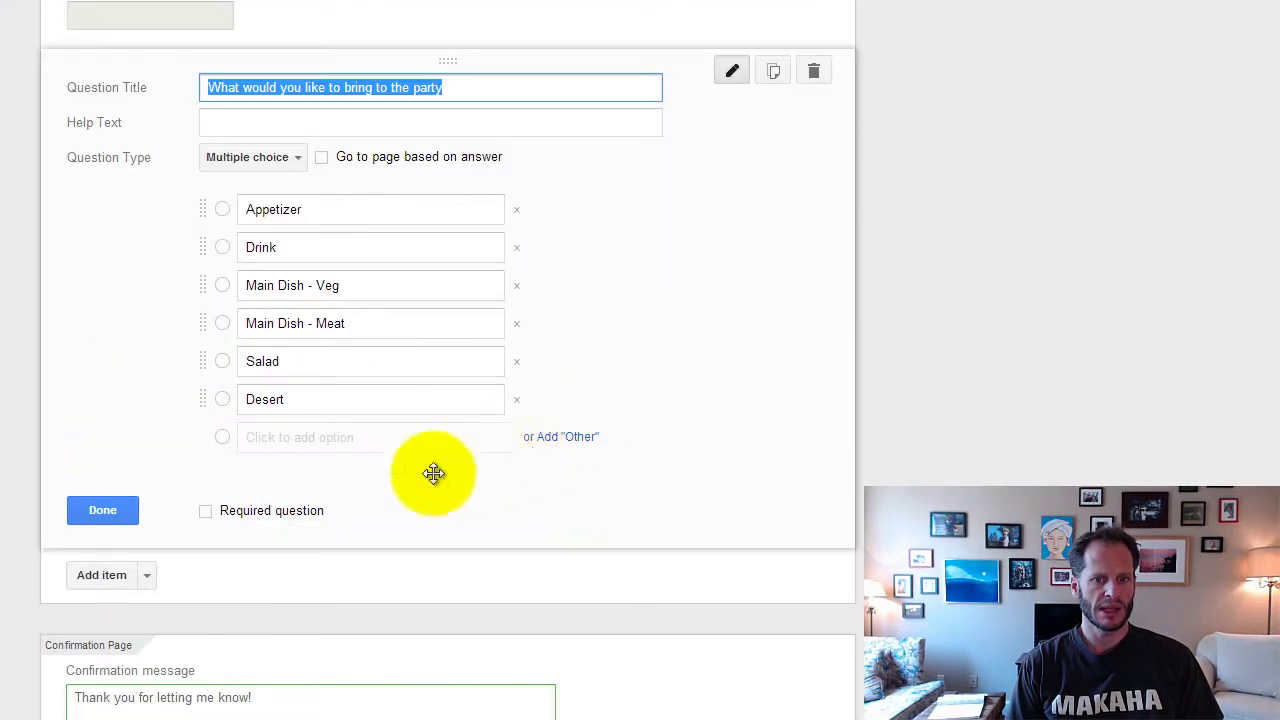
pyautogui.click(287, 164)
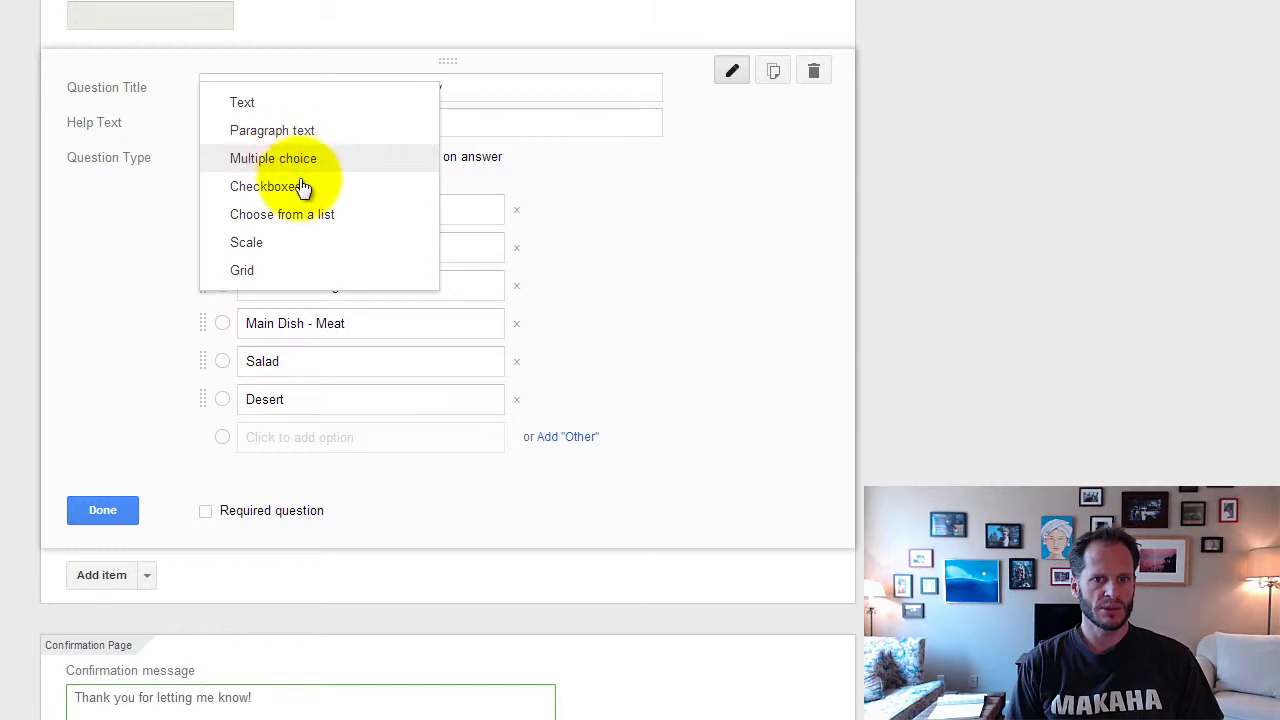
pyautogui.click(301, 184)
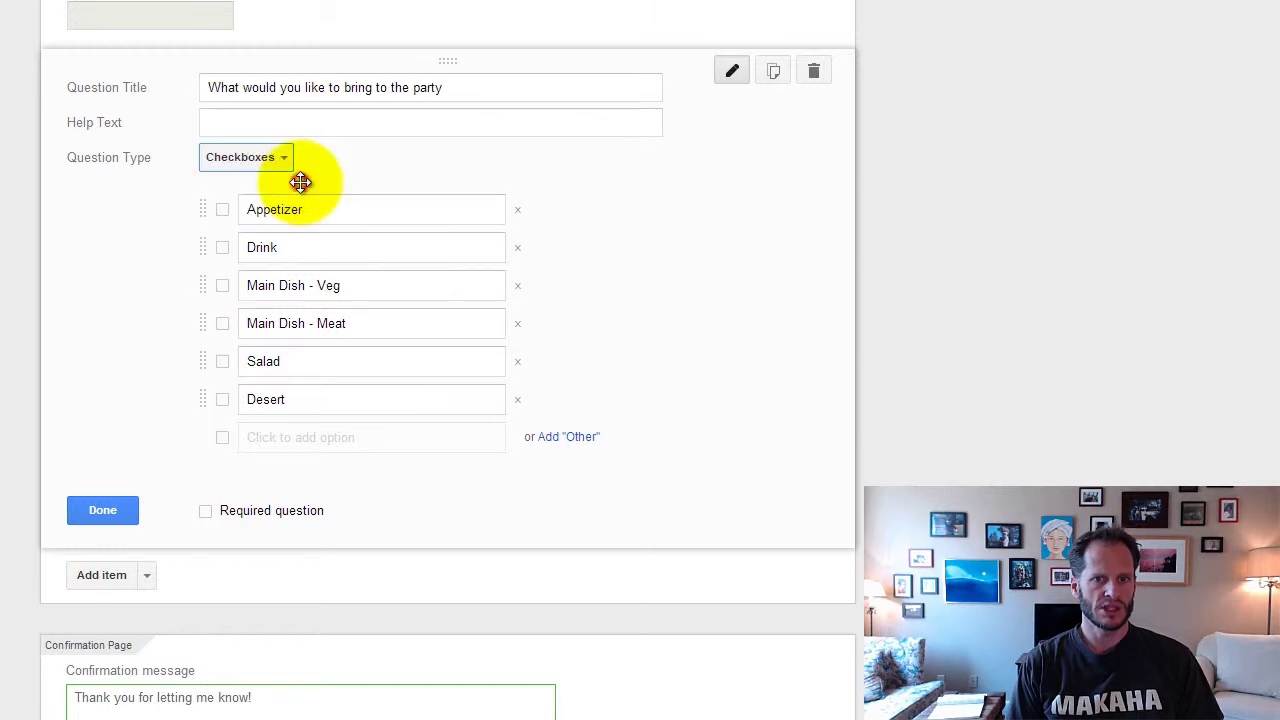
pyautogui.click(102, 512)
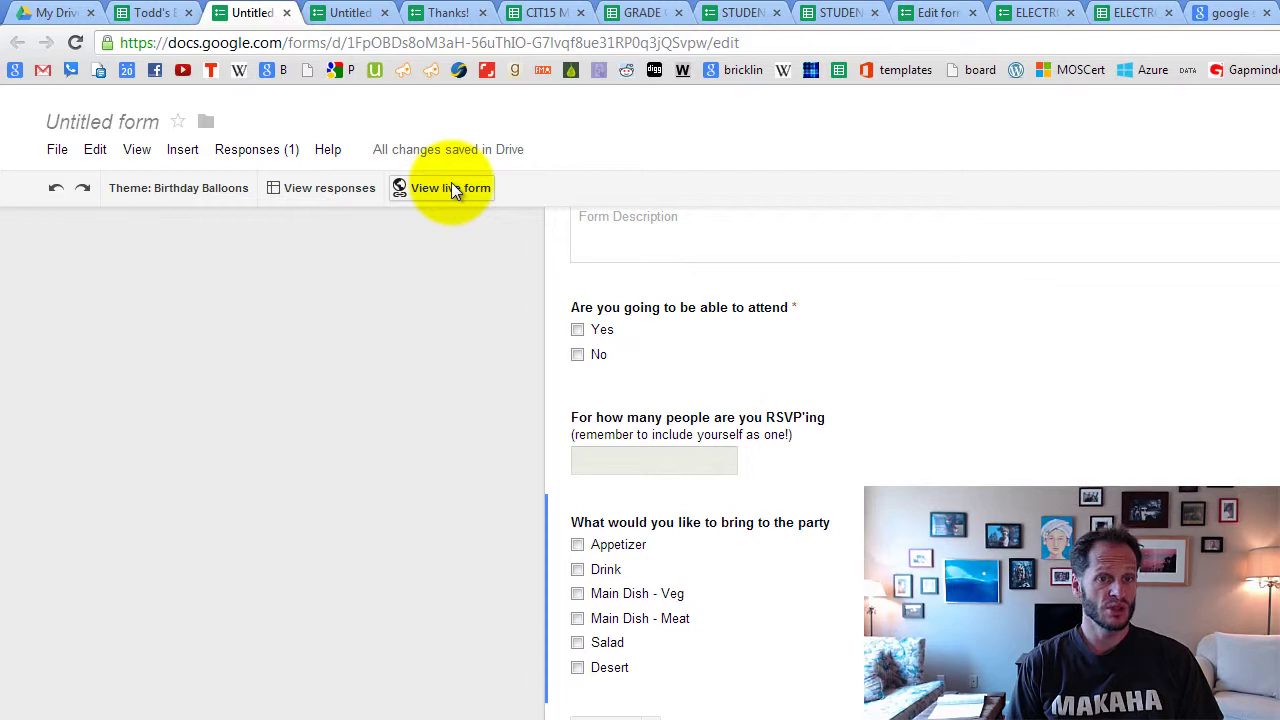
# Step: Open the live form and submit a response with attendance Yes, 8 people, and Drink, Main Dish - Veg and Salad
pyautogui.click(451, 188)
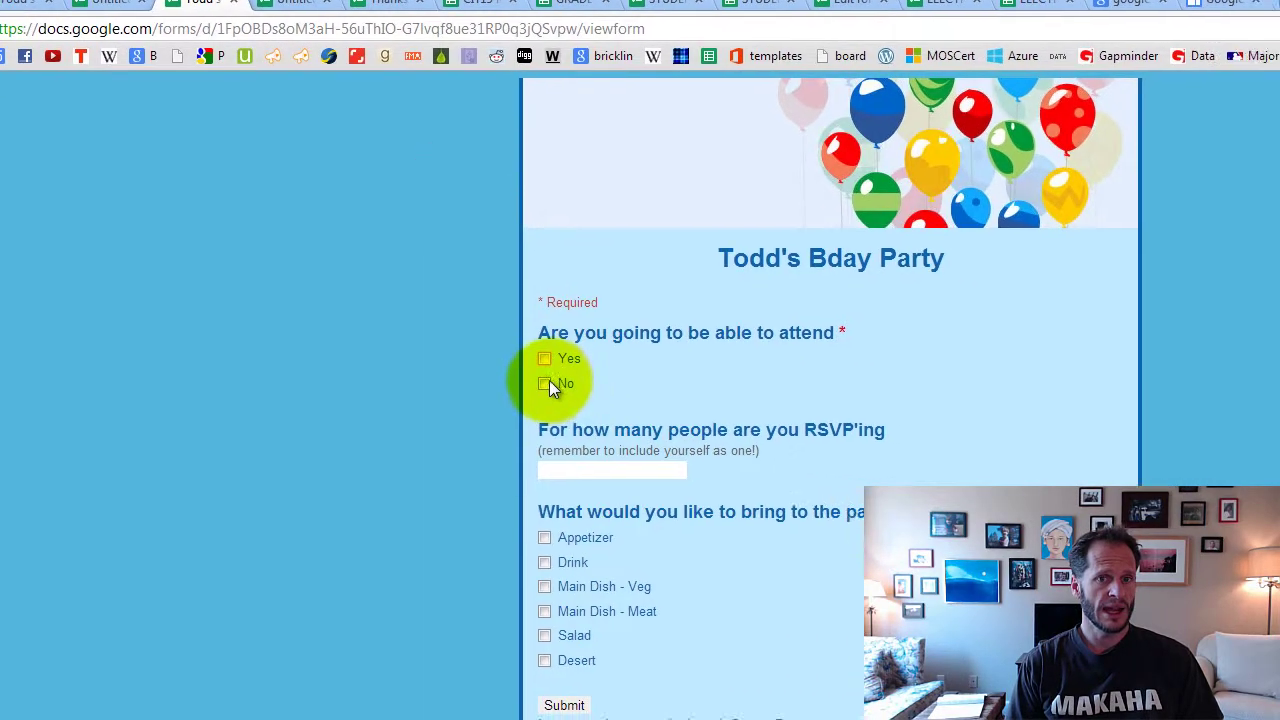
pyautogui.click(544, 359)
pyautogui.click(566, 466)
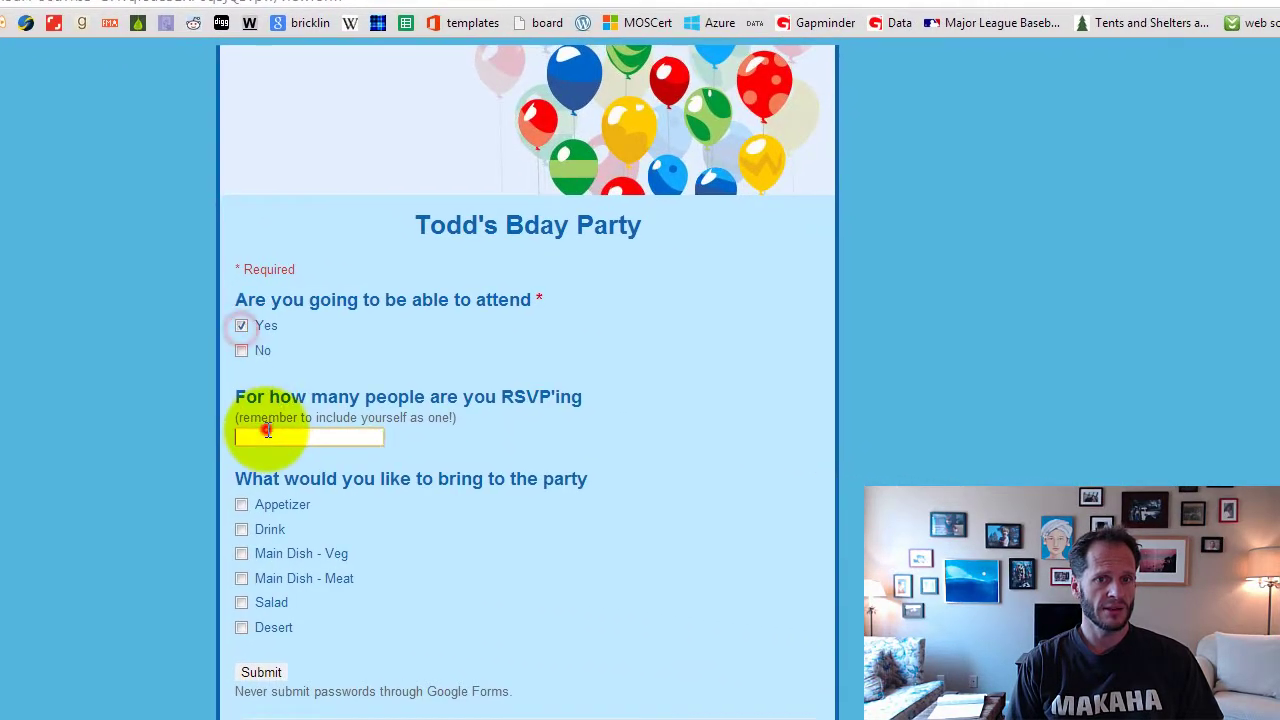
pyautogui.write('8')
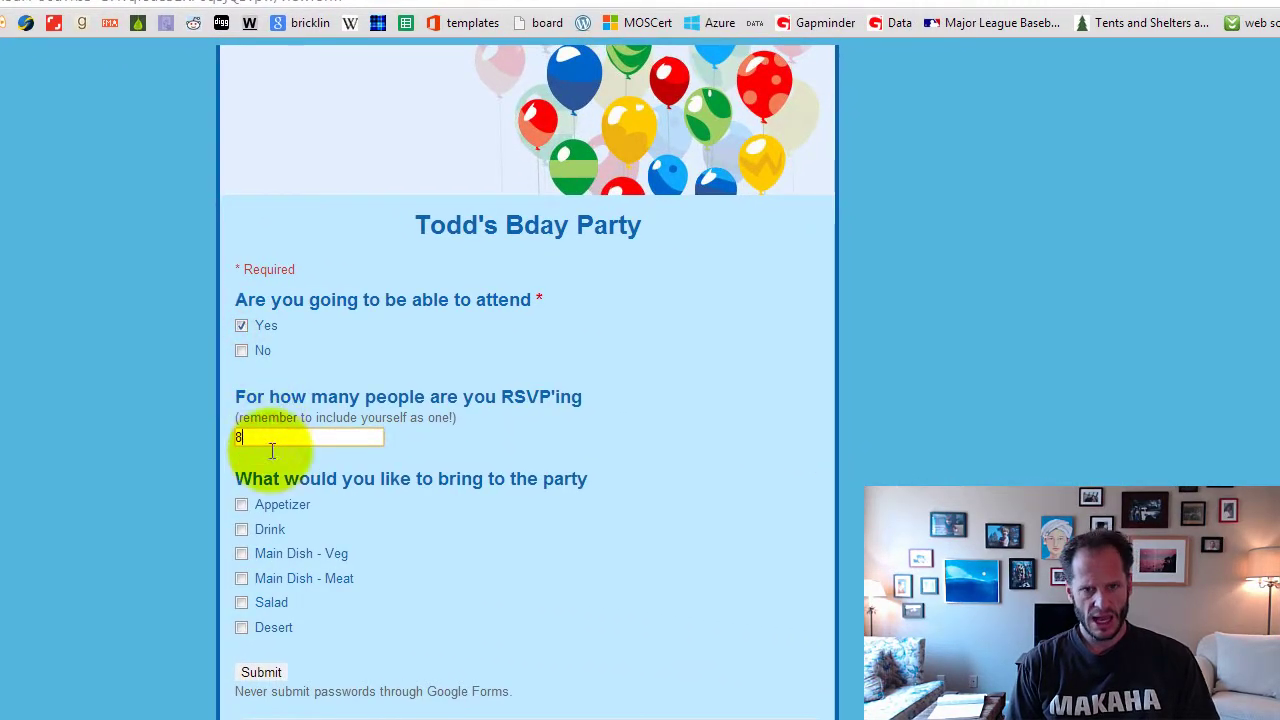
pyautogui.click(243, 530)
pyautogui.click(244, 555)
pyautogui.click(245, 603)
pyautogui.click(258, 672)
# Step: Return to the responses spreadsheet and check the row for the second submitted response
pyautogui.click(70, 5)
pyautogui.click(0, 0)
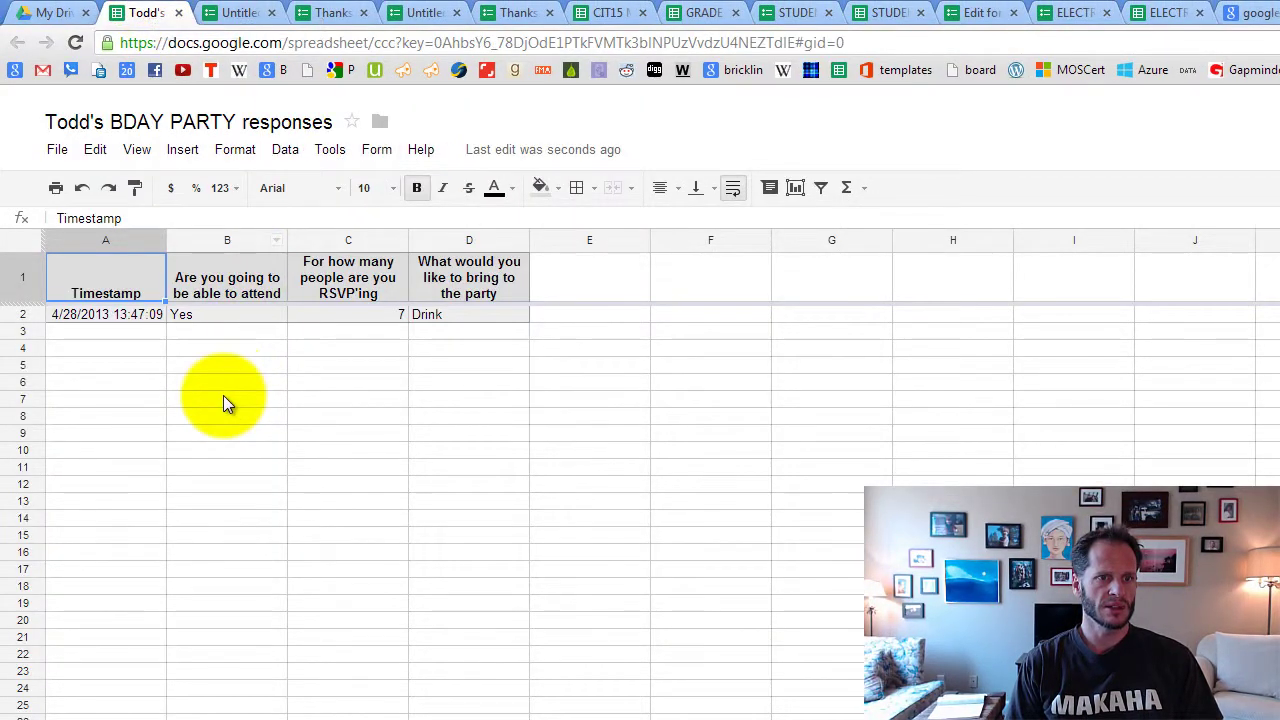
pyautogui.click(223, 395)
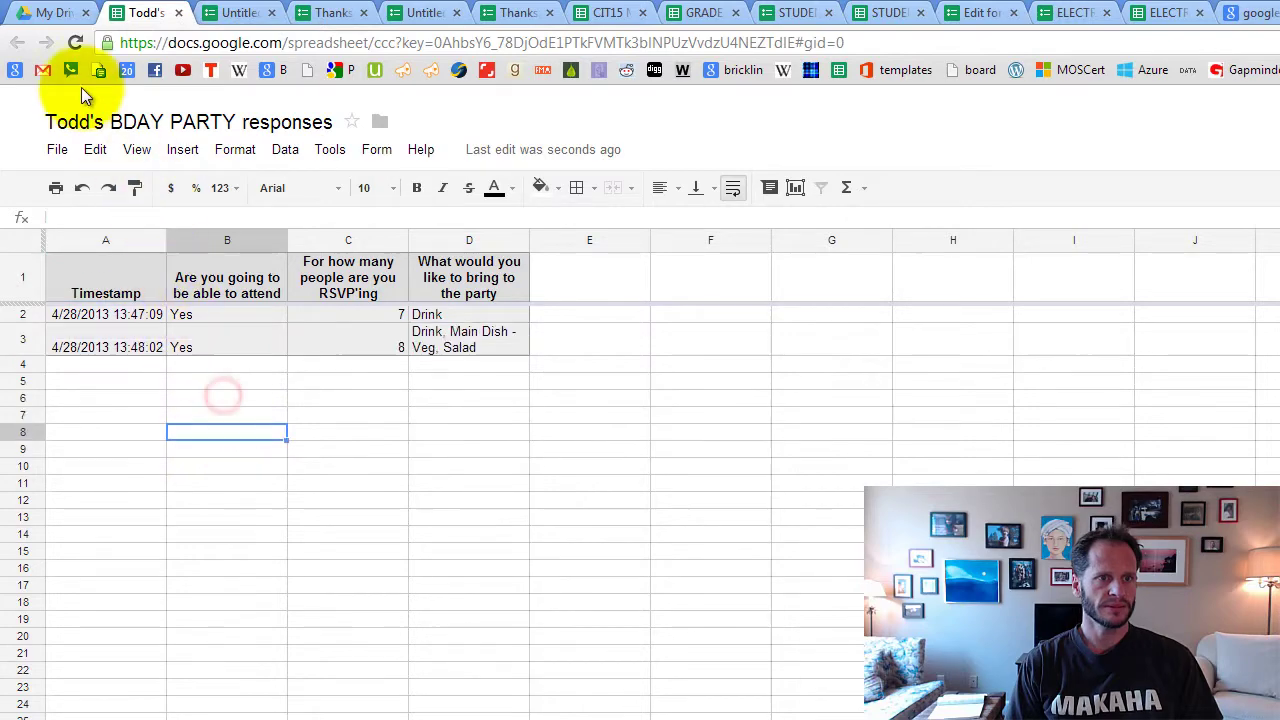
pyautogui.click(243, 338)
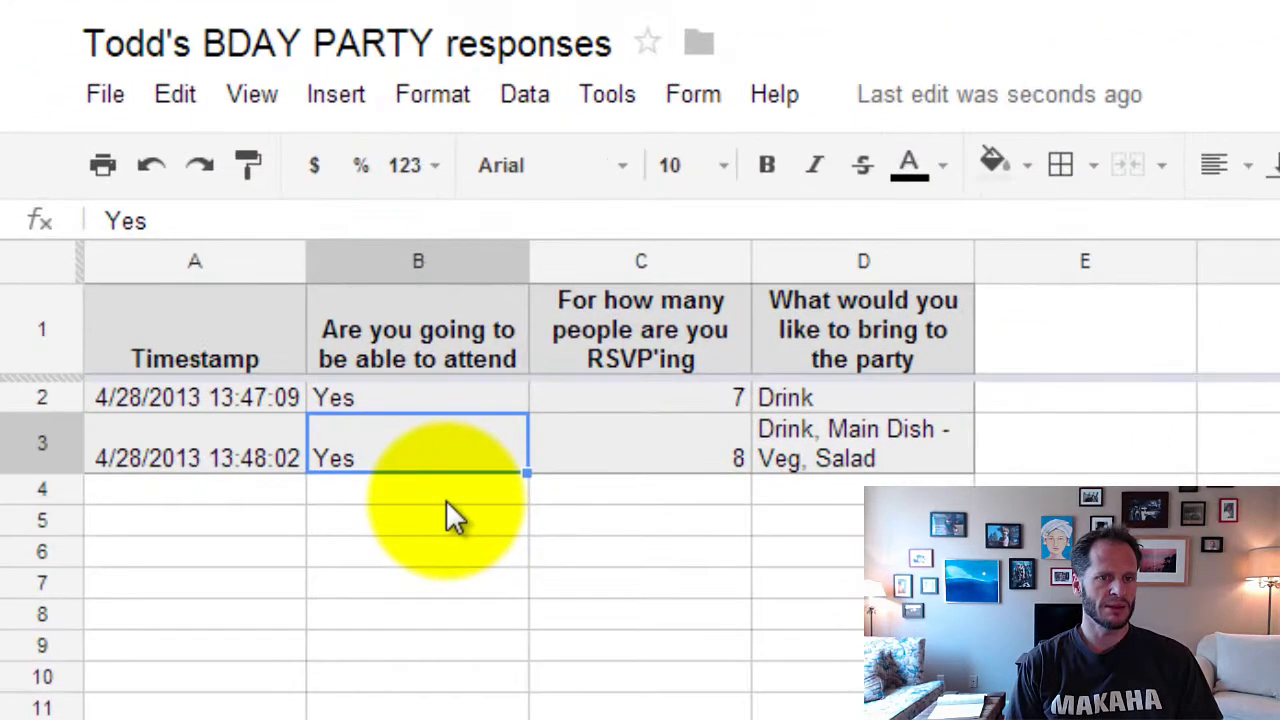
# Step: Total the number of people with a SUM of C2:C3 in cell C4
pyautogui.click(627, 487)
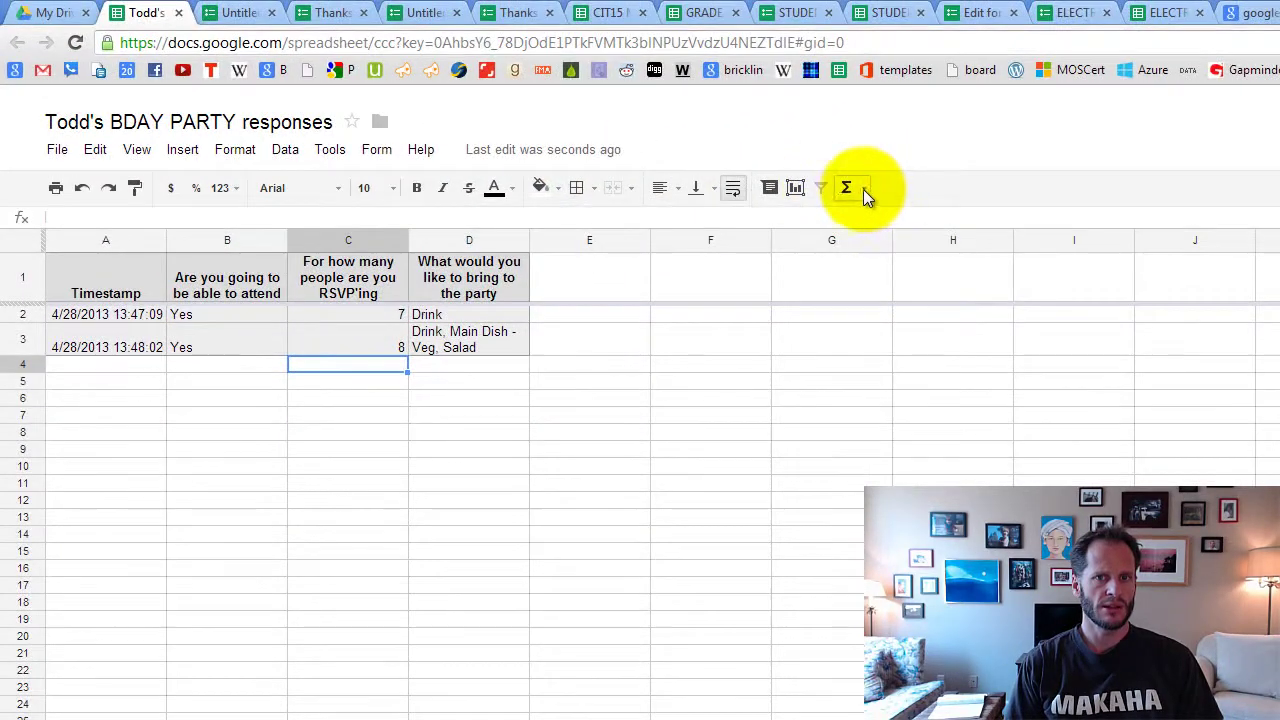
pyautogui.click(852, 188)
pyautogui.click(868, 220)
pyautogui.moveTo(403, 318); pyautogui.dragTo(395, 347)
pyautogui.press('Return')
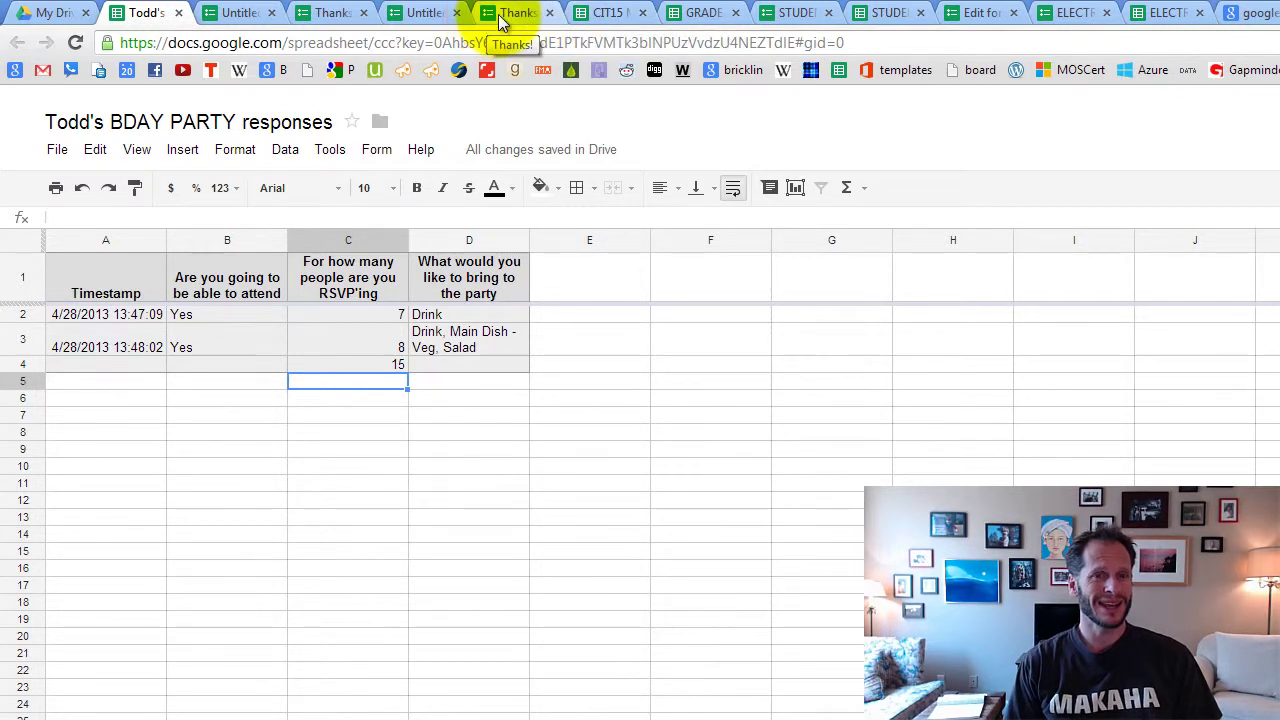
# Step: Go to the live form from the responses spreadsheet and copy its web address
pyautogui.click(386, 157)
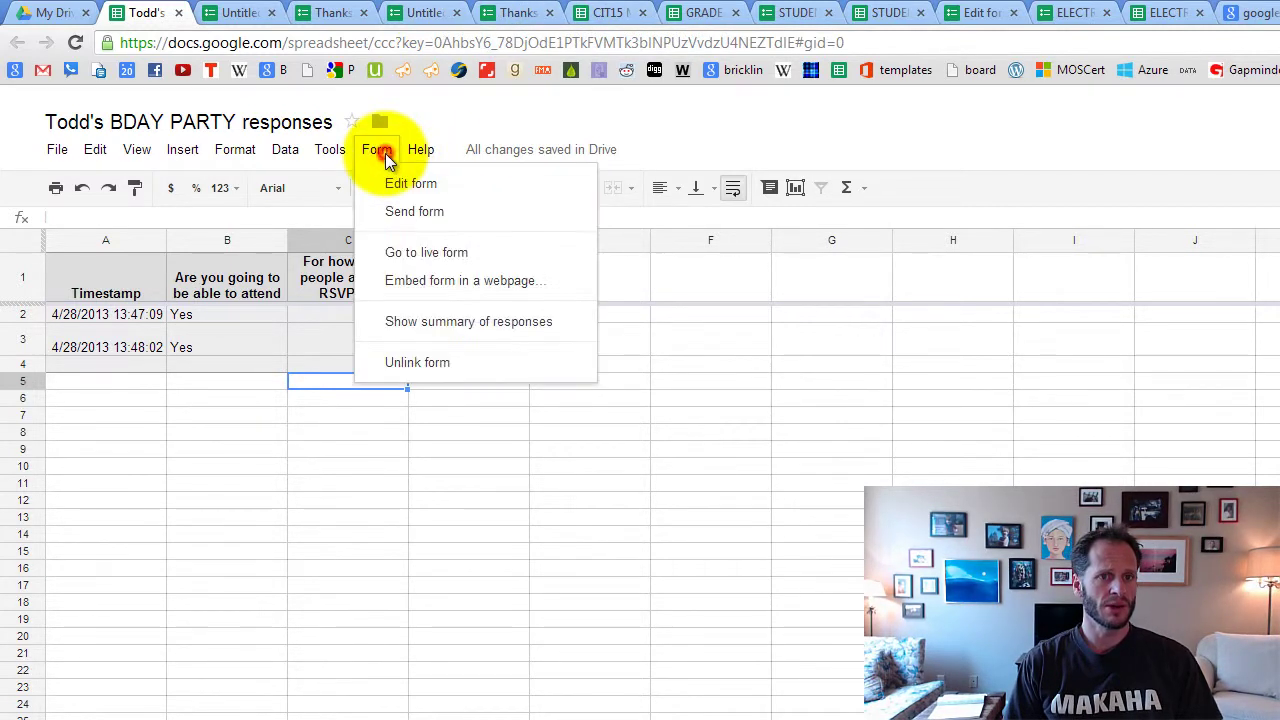
pyautogui.click(467, 262)
pyautogui.click(502, 42)
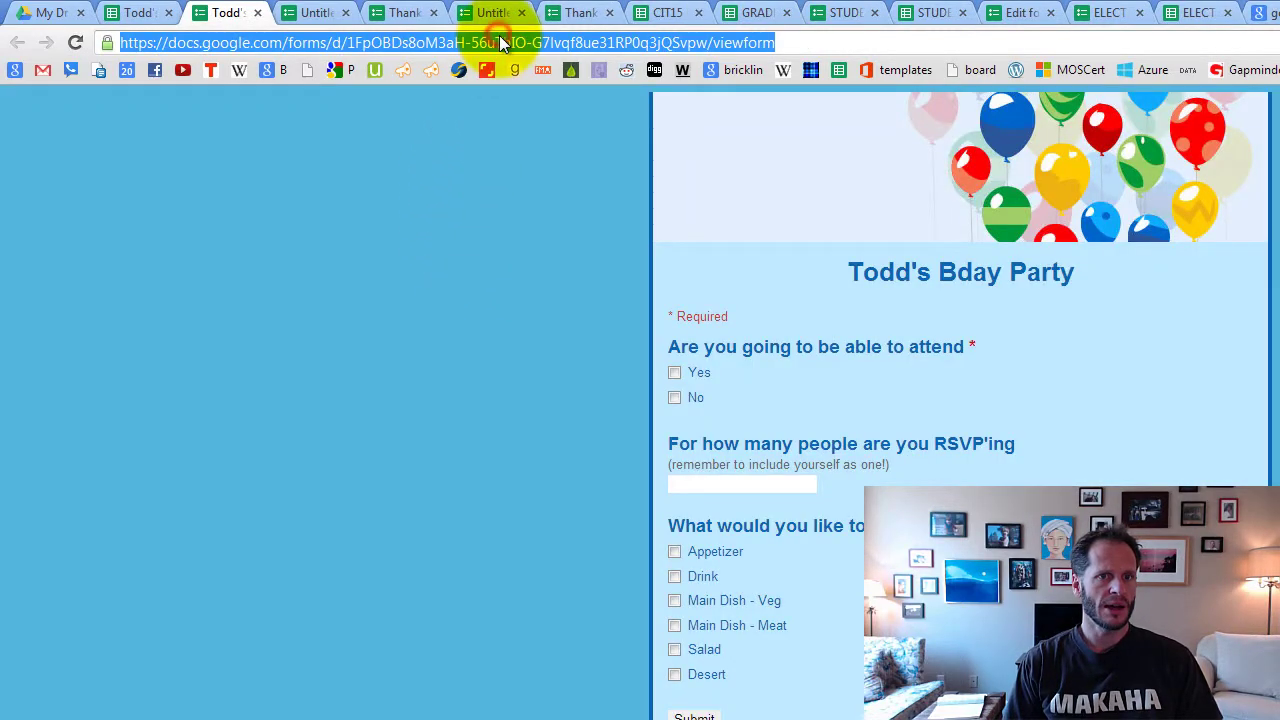
pyautogui.rightClick(502, 42)
pyautogui.click(535, 137)
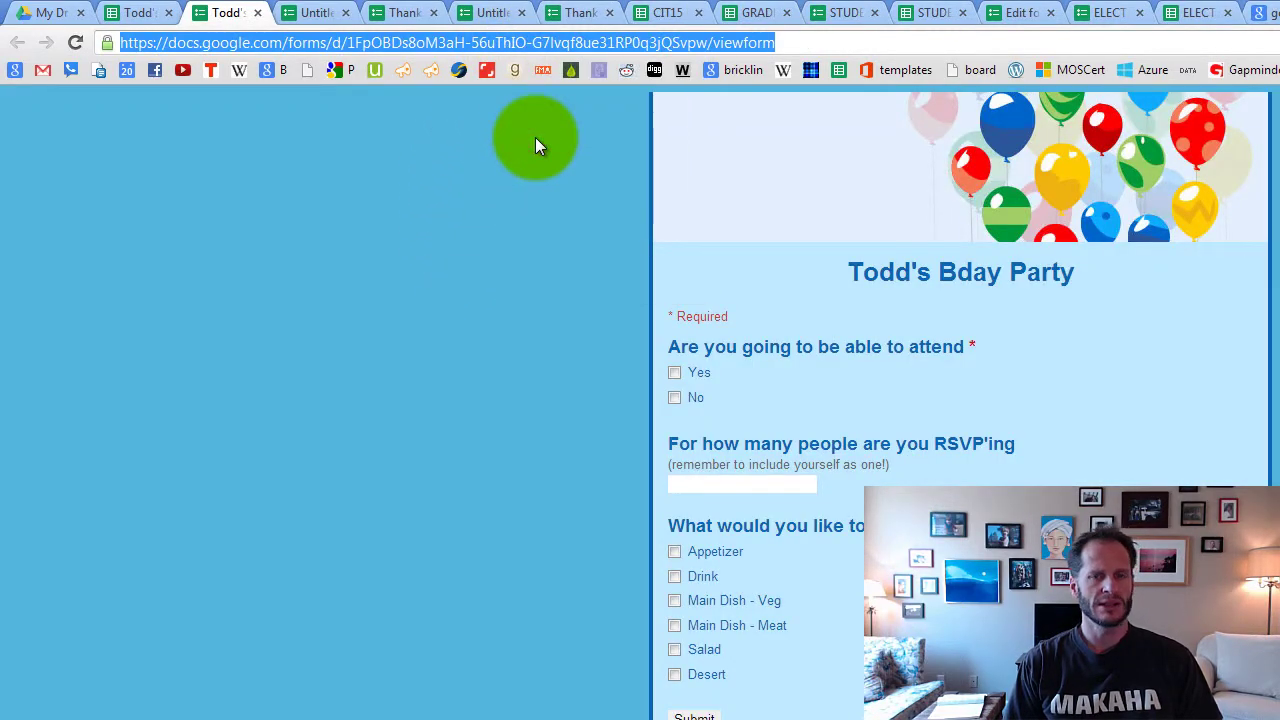